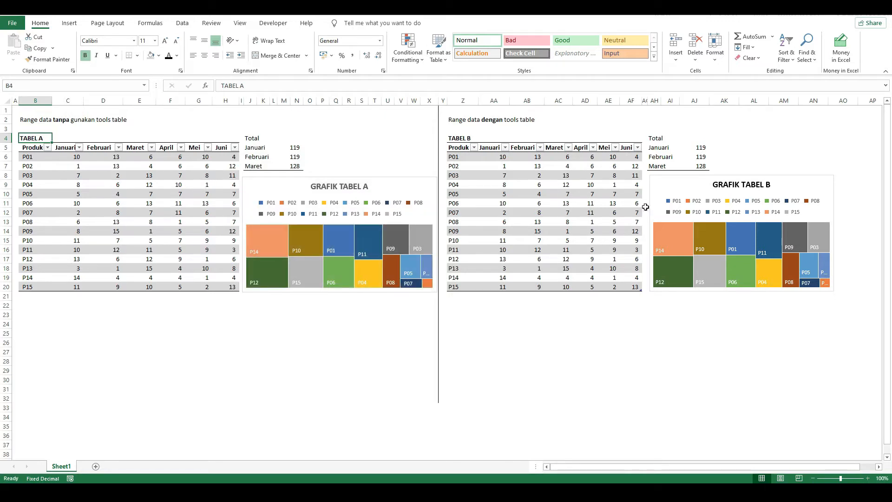
# Compare the TABEL A range made without table tools with the TABEL B range made with table tools
pyautogui.click(467, 140)
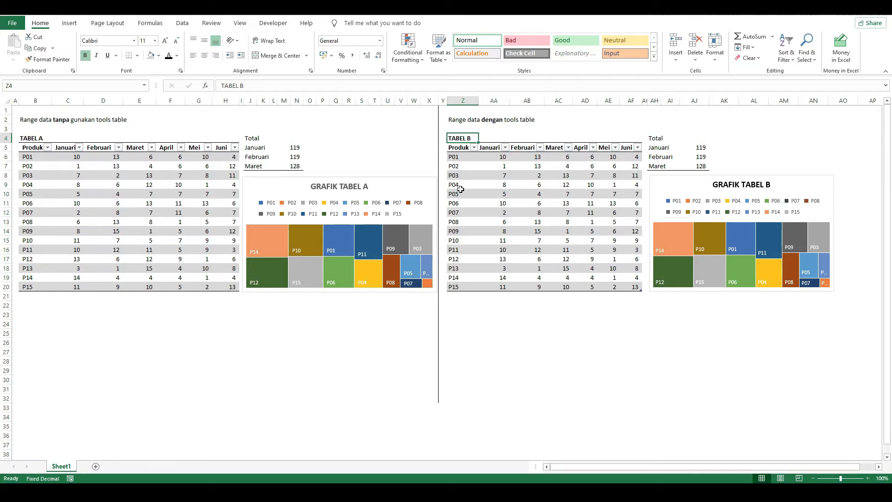
pyautogui.click(411, 333)
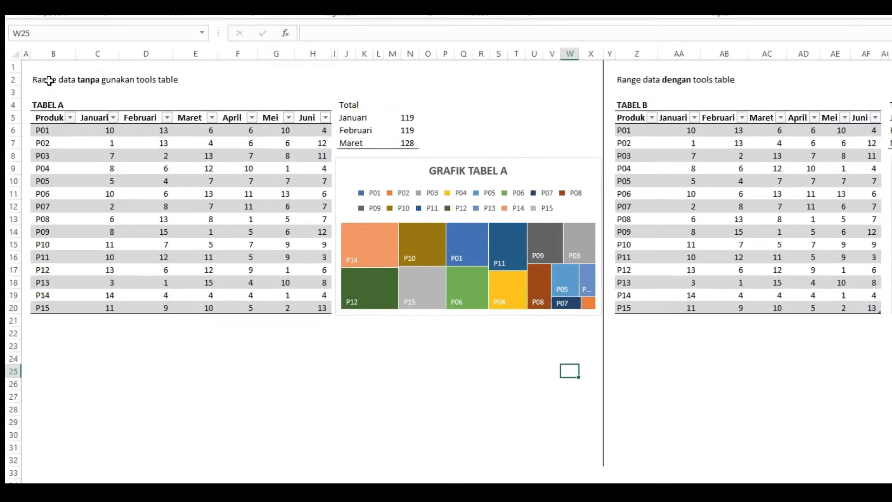
pyautogui.click(27, 122)
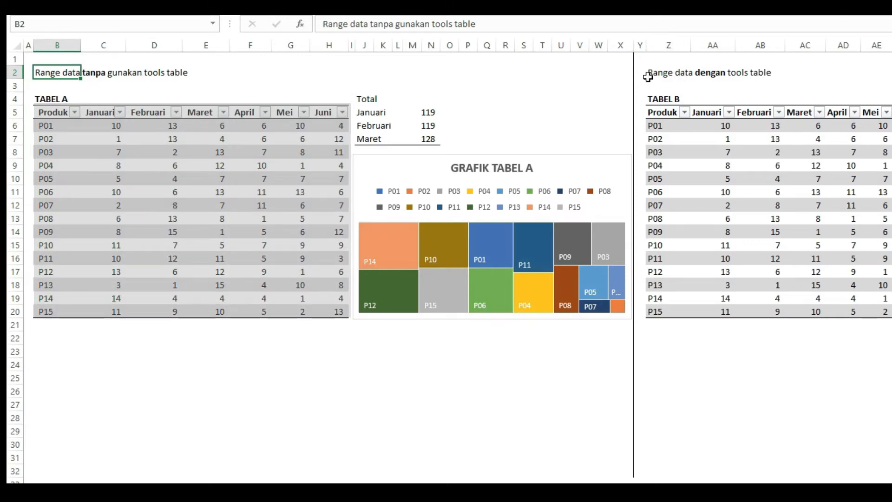
pyautogui.click(654, 96)
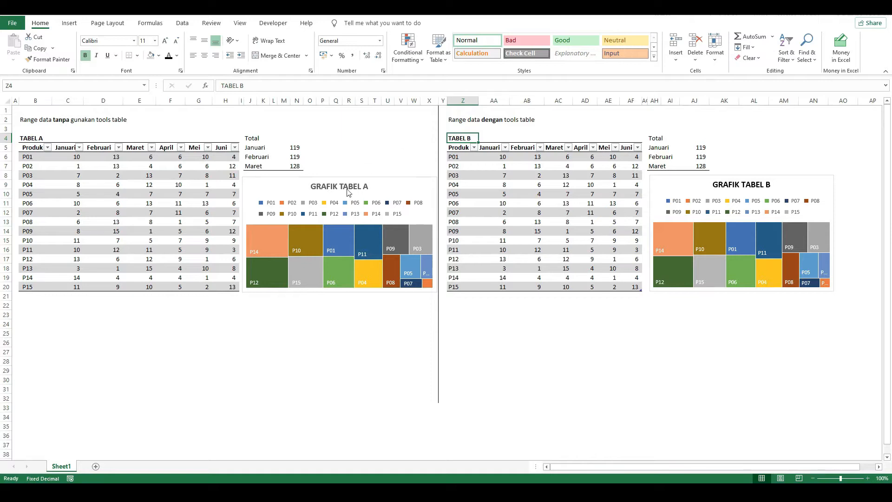
pyautogui.click(102, 212)
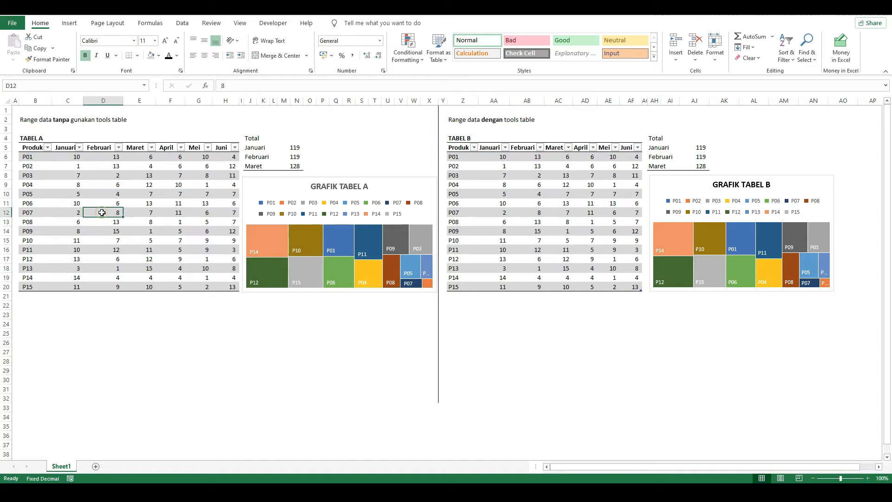
pyautogui.click(149, 190)
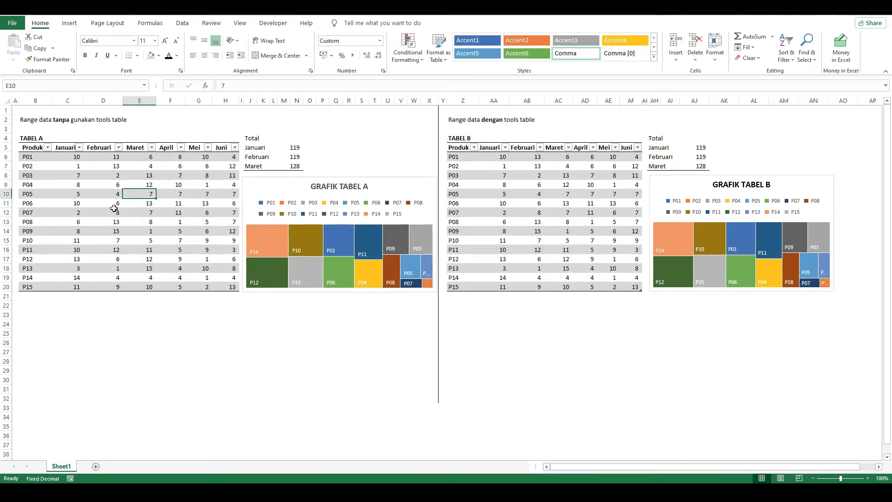
pyautogui.click(505, 186)
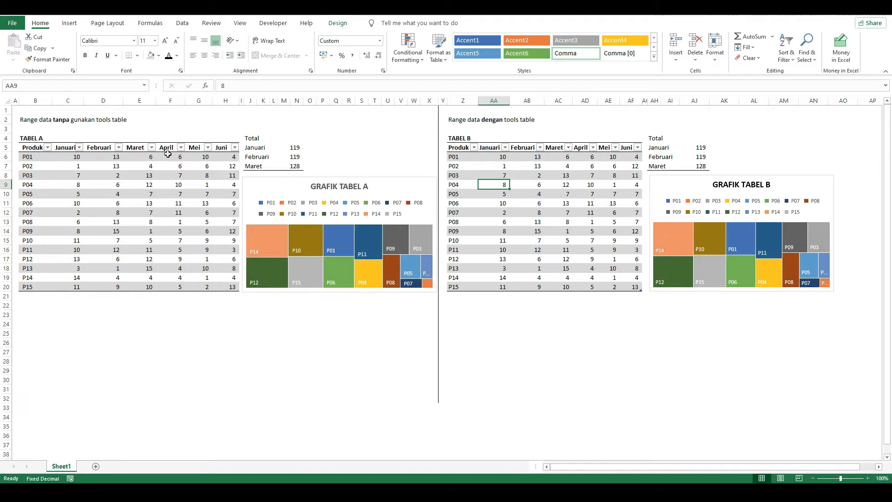
pyautogui.click(33, 140)
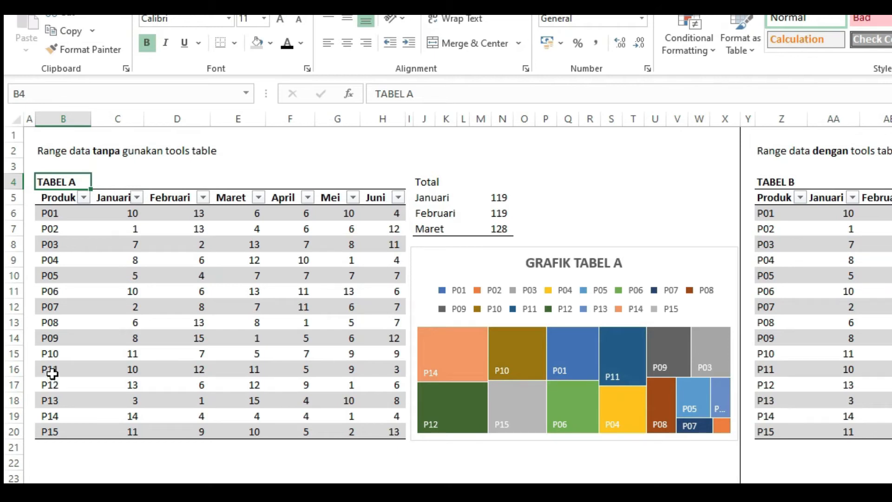
# Copy the P11 to P15 rows of TABEL A and paste them directly below its last row, starting at B21
pyautogui.click(52, 373)
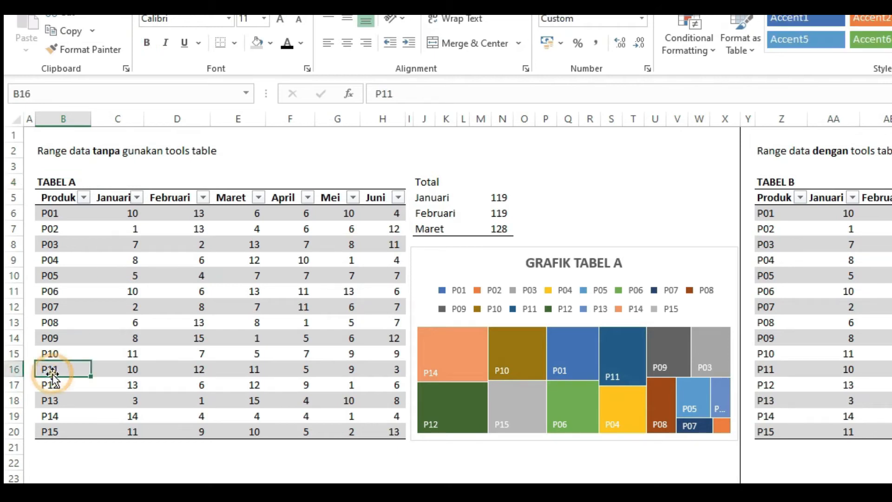
pyautogui.keyDown('shift'); pyautogui.click(387, 431); pyautogui.keyUp('shift')
pyautogui.hotkey('ctrl', 'c')
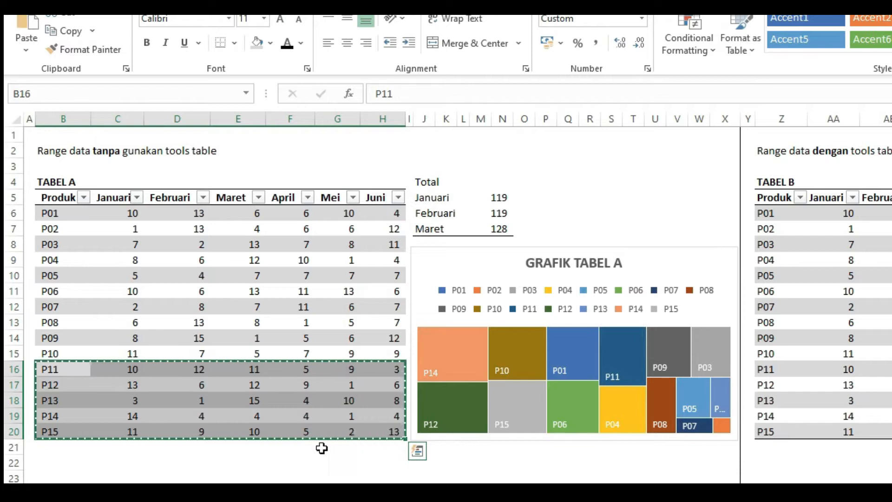
pyautogui.click(46, 451)
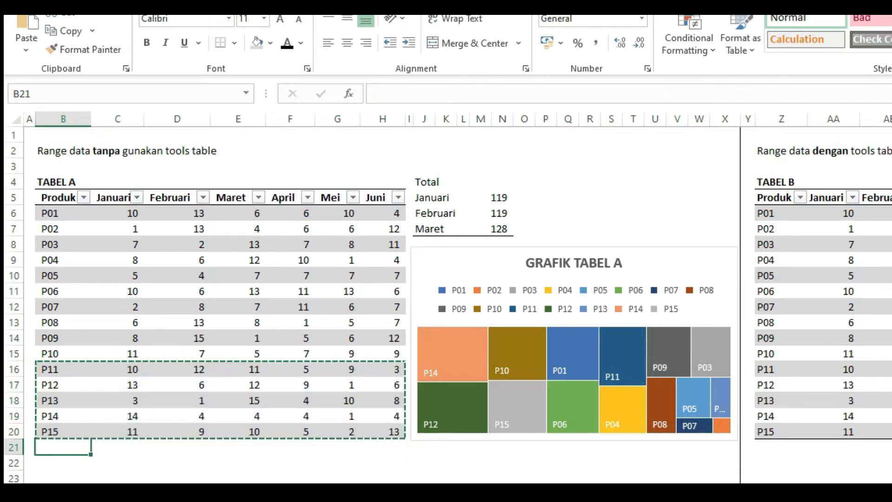
pyautogui.hotkey('ctrl', 'v')
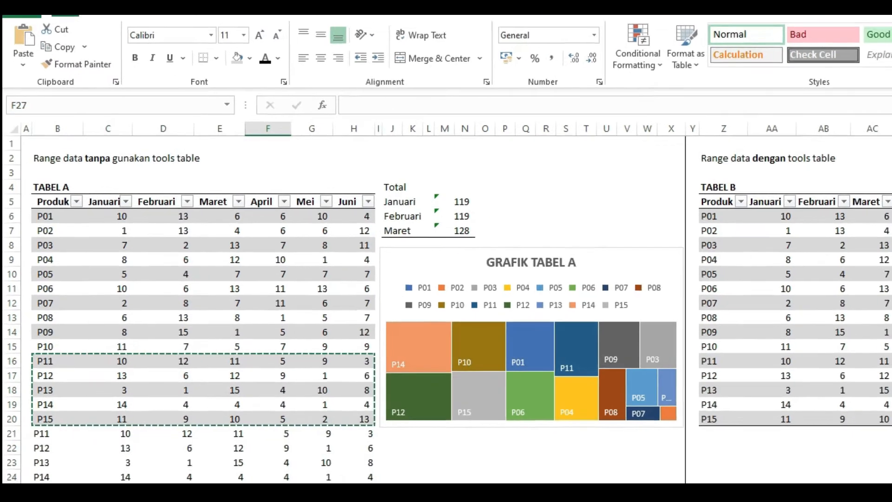
pyautogui.press('Escape')
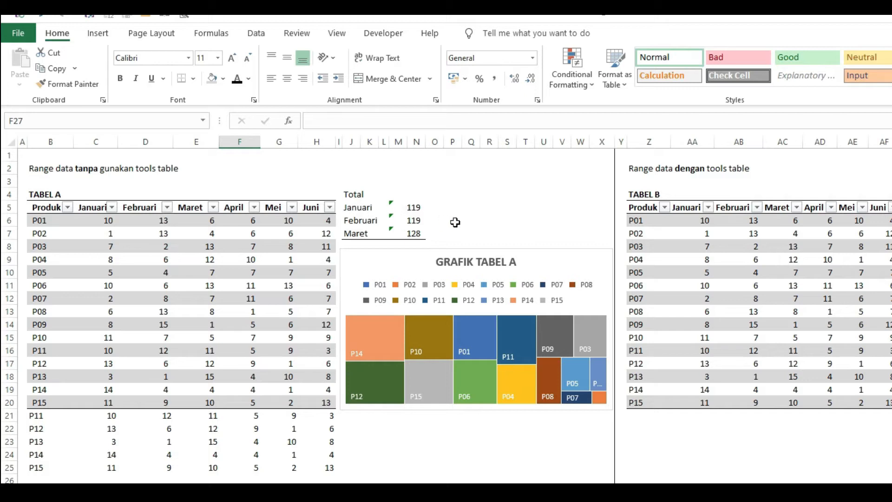
# Undo the rows pasted below TABEL A and paste the copied rows there again
pyautogui.hotkey('ctrl', 'z')
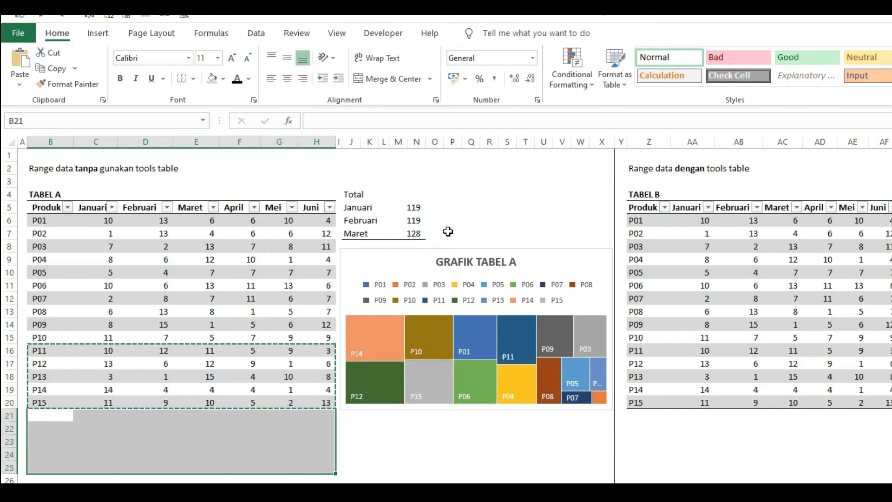
pyautogui.hotkey('ctrl', 'v')
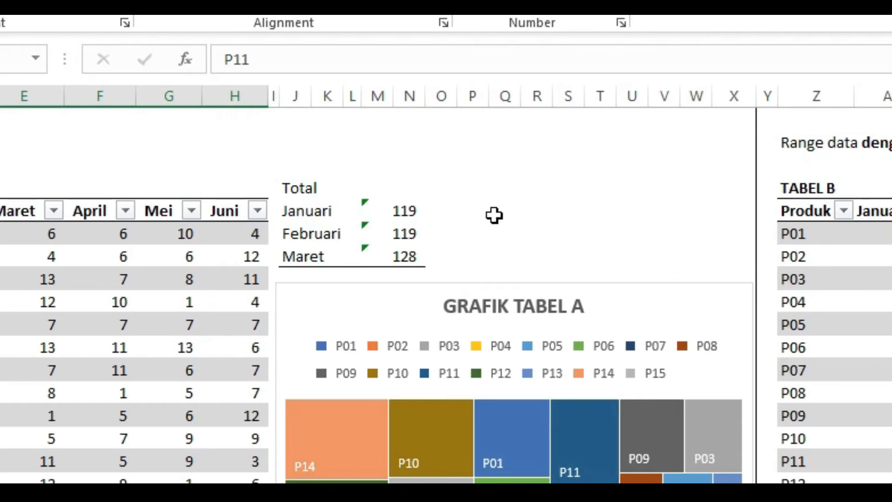
pyautogui.click(494, 215)
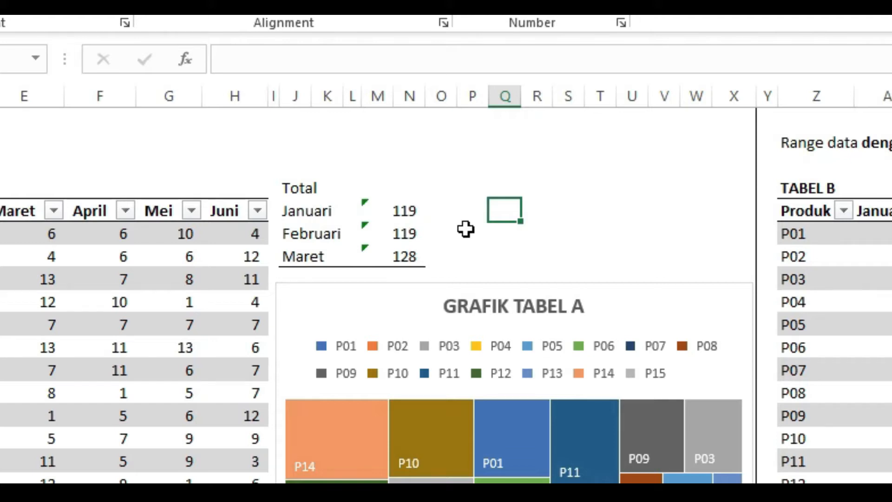
# Extend the SUM range of TABEL A's Januari total down to row 25 to include the added rows
pyautogui.click(410, 211)
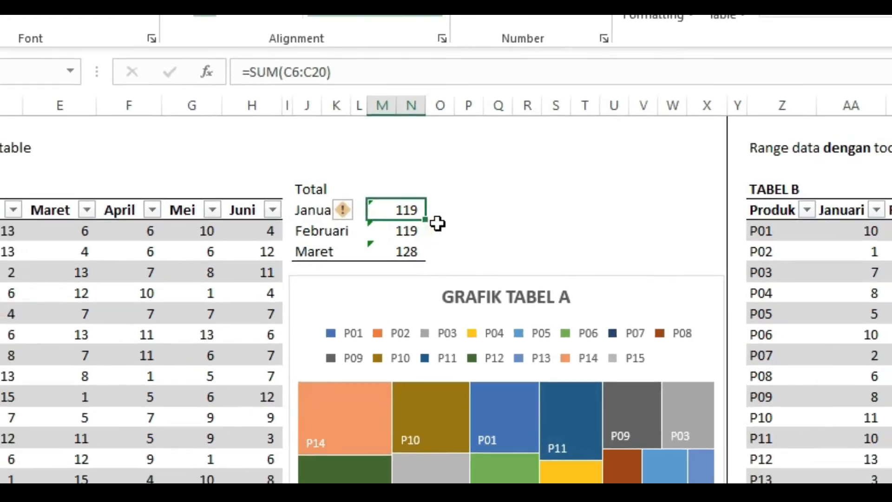
pyautogui.press('F2')
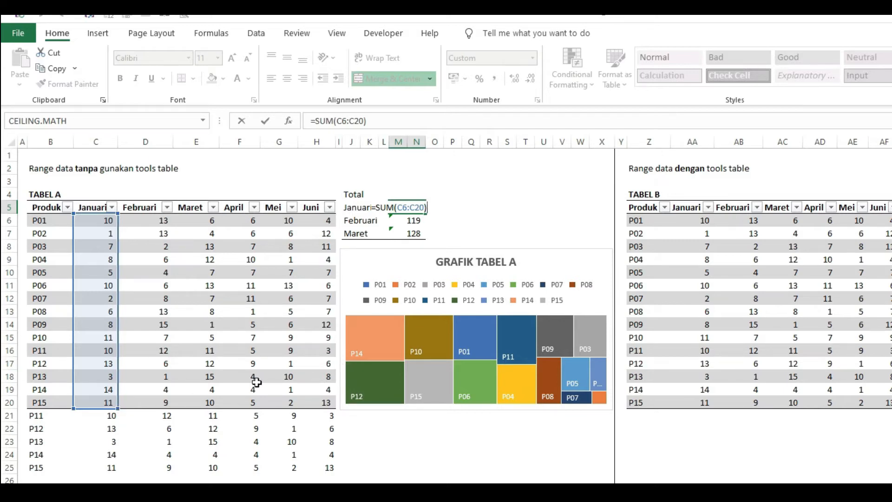
pyautogui.moveTo(121, 408); pyautogui.dragTo(111, 460)
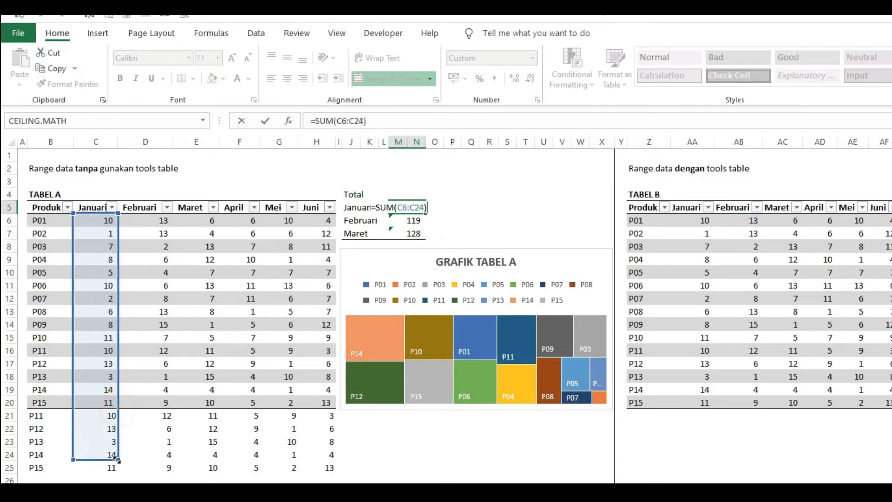
pyautogui.press('Return')
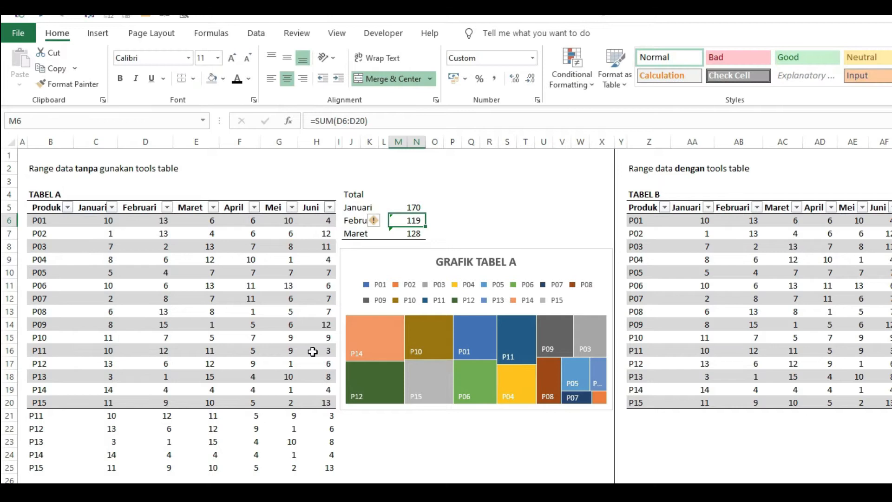
# Extend the SUM ranges of TABEL A's Februari and Maret totals down to row 25
pyautogui.press('F2')
pyautogui.moveTo(174, 409); pyautogui.dragTo(172, 467)
pyautogui.press('Return')
pyautogui.press('F2')
pyautogui.moveTo(219, 424); pyautogui.dragTo(215, 466)
pyautogui.press('Return')
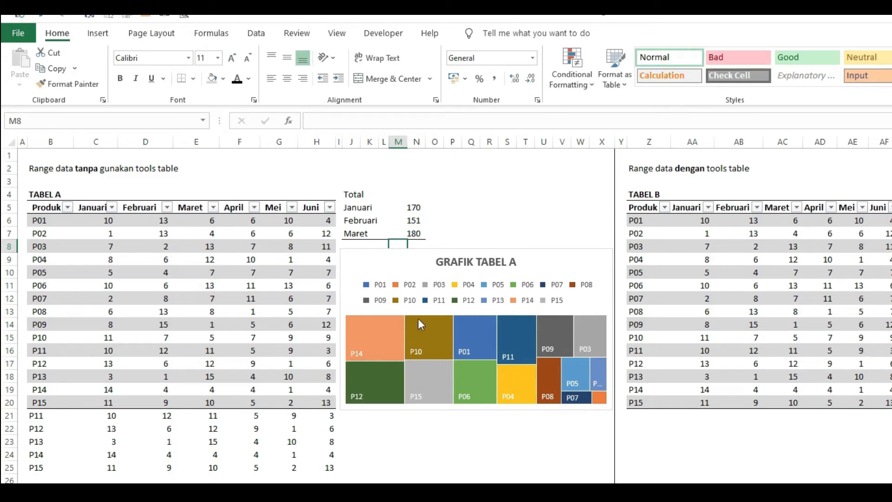
# Extend the source data range of the GRAFIK TABEL A chart down to row 25 to include the added rows
pyautogui.click(406, 260)
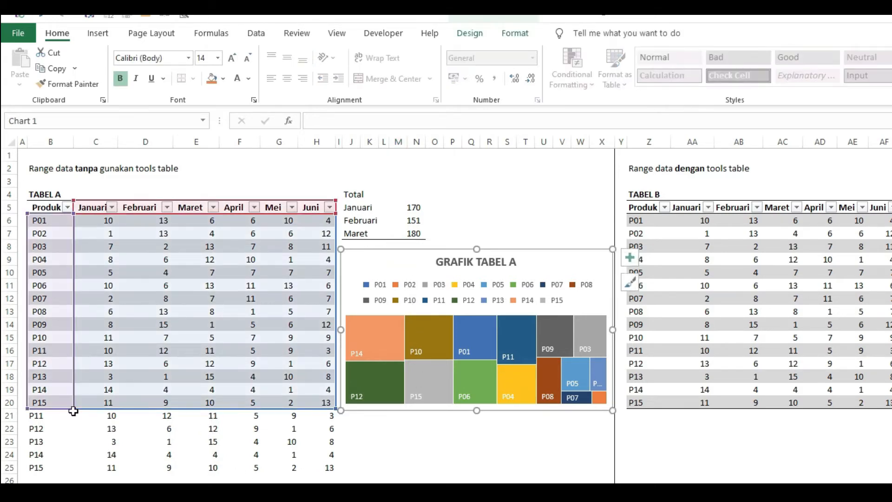
pyautogui.moveTo(73, 408); pyautogui.dragTo(66, 474)
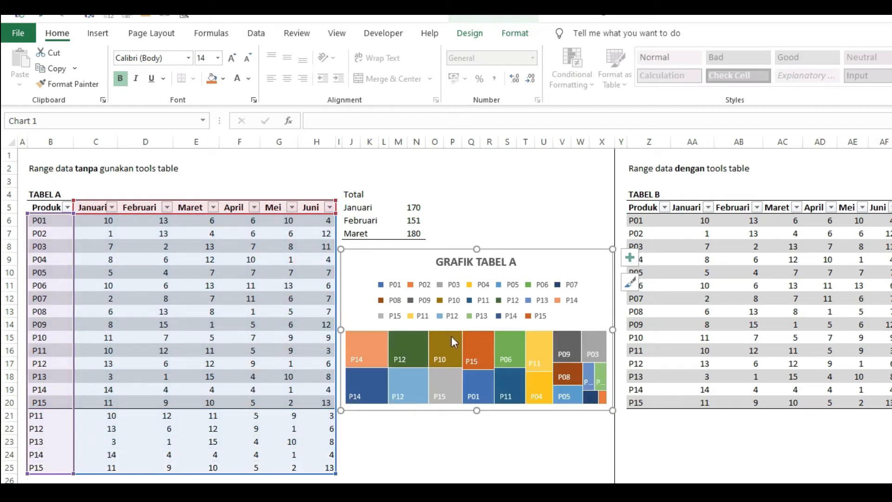
pyautogui.press('Down')
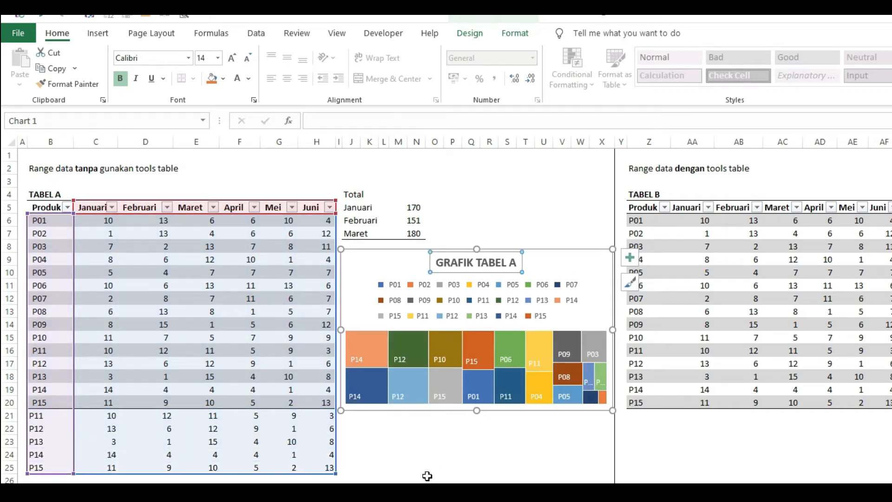
pyautogui.click(427, 476)
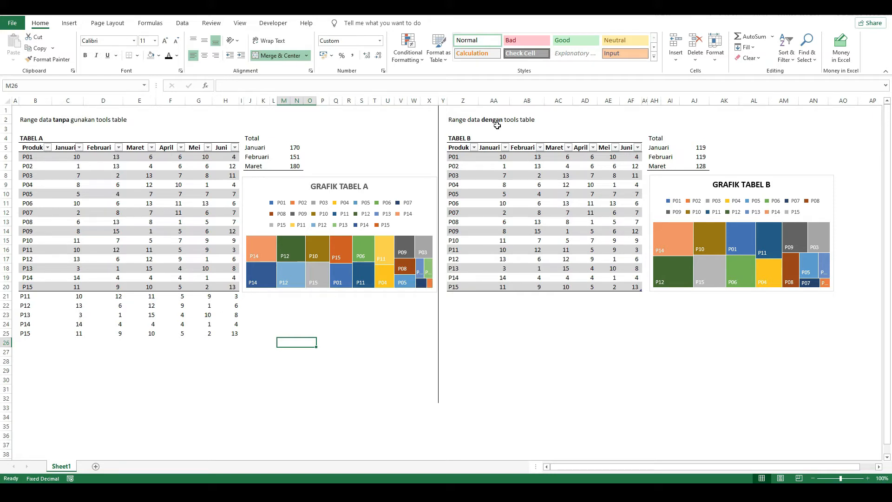
# Copy the added P11 to P15 rows from B21:H25 and paste them directly below TABEL B, starting at Z21
pyautogui.click(25, 297)
pyautogui.keyDown('shift'); pyautogui.click(236, 336); pyautogui.keyUp('shift')
pyautogui.hotkey('ctrl', 'c')
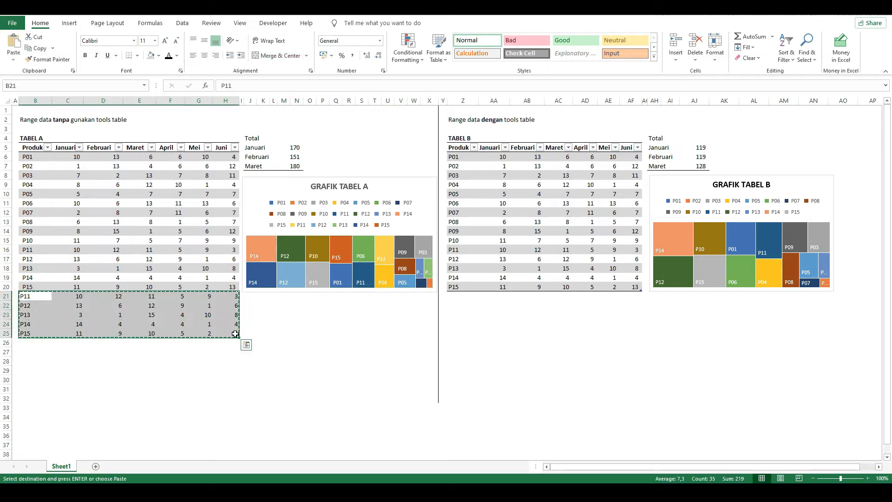
pyautogui.click(457, 300)
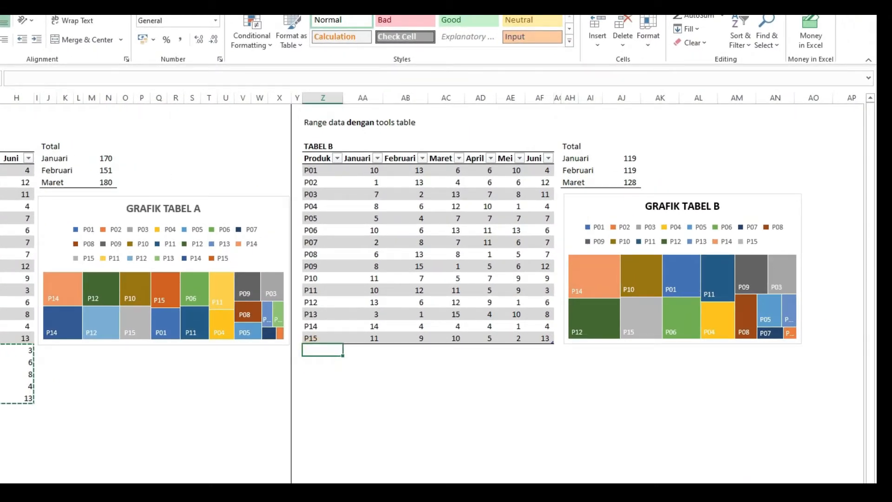
pyautogui.hotkey('ctrl', 'v')
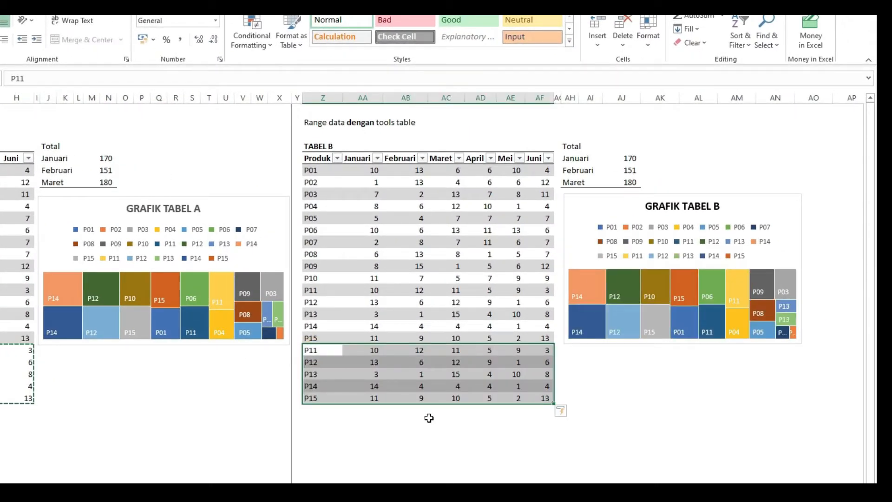
pyautogui.click(429, 419)
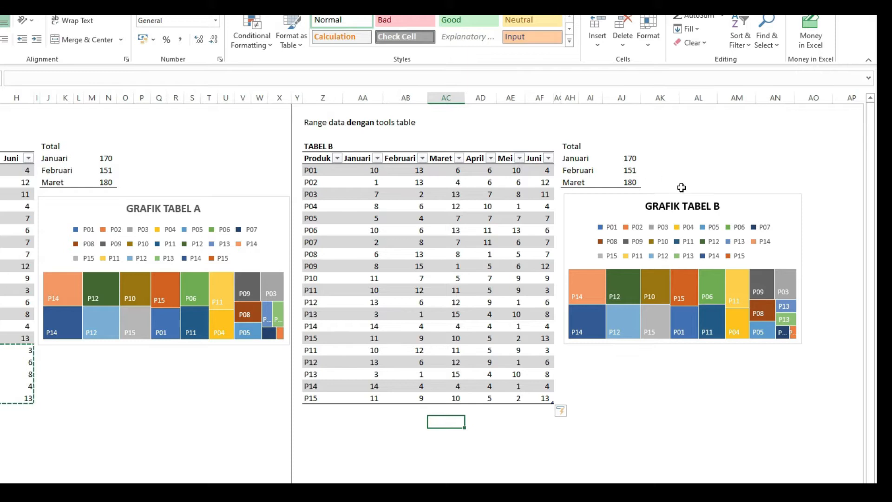
pyautogui.press('Escape')
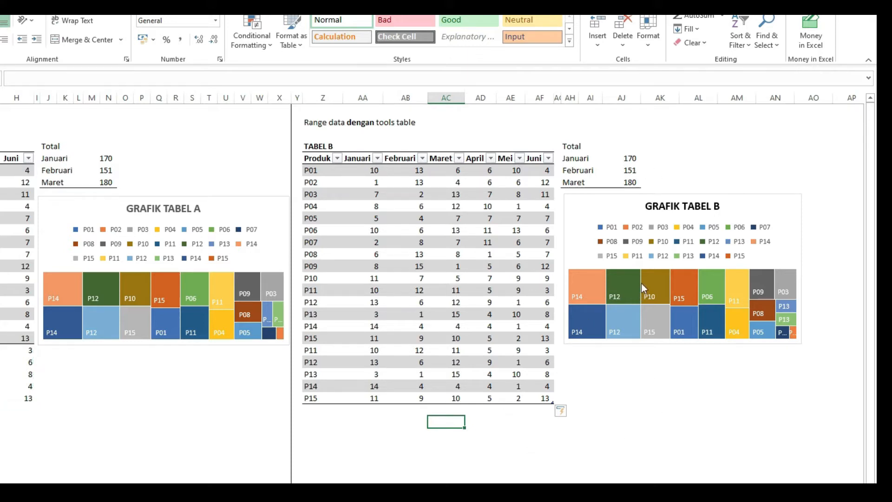
# Inspect the Januari, Februari and Maret total formulas beside TABEL B and the table columns they reference, leaving them unedited
pyautogui.doubleClick(627, 158)
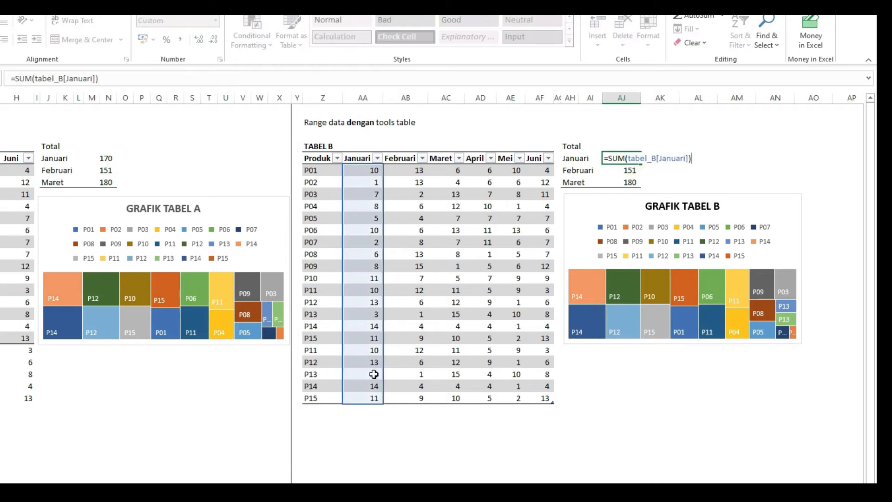
pyautogui.click(620, 170)
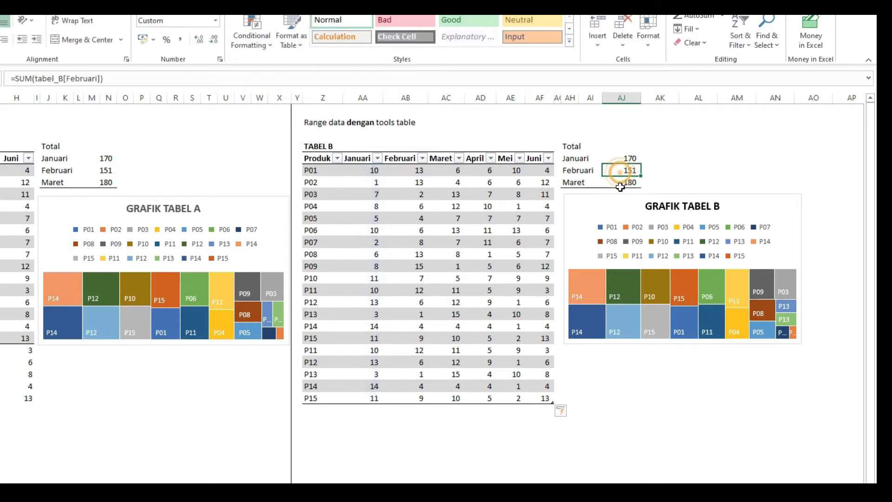
pyautogui.press('F2')
pyautogui.press('Escape')
pyautogui.click(627, 181)
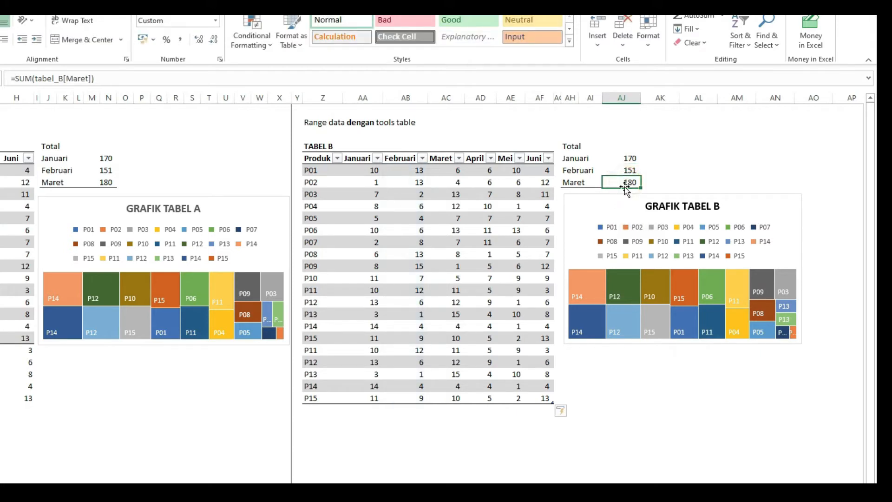
pyautogui.press('F2')
pyautogui.press('Escape')
pyautogui.click(759, 194)
pyautogui.click(446, 421)
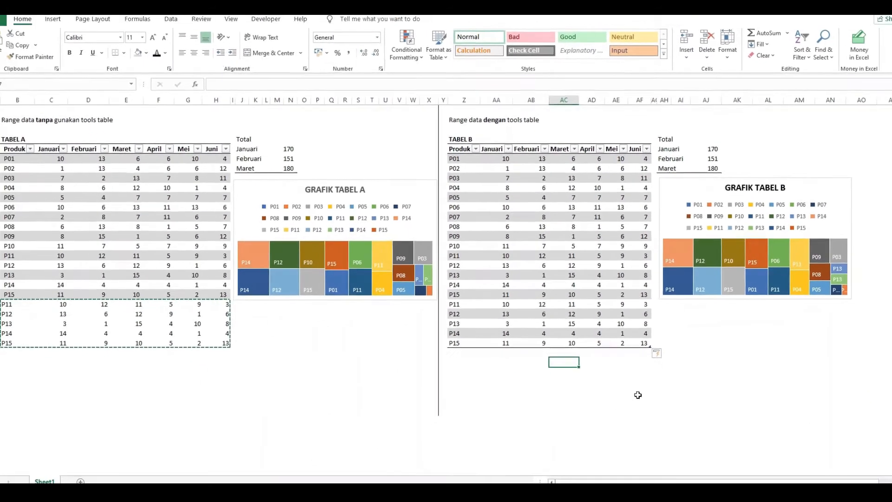
pyautogui.press('Escape')
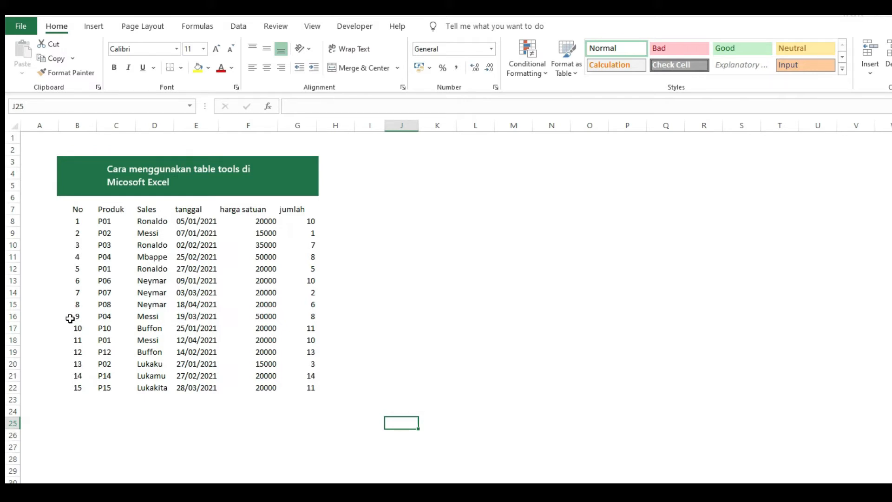
# Convert the product sales range B7:G22 into an Excel table with headers
pyautogui.click(77, 212)
pyautogui.moveTo(83, 212); pyautogui.dragTo(310, 384)
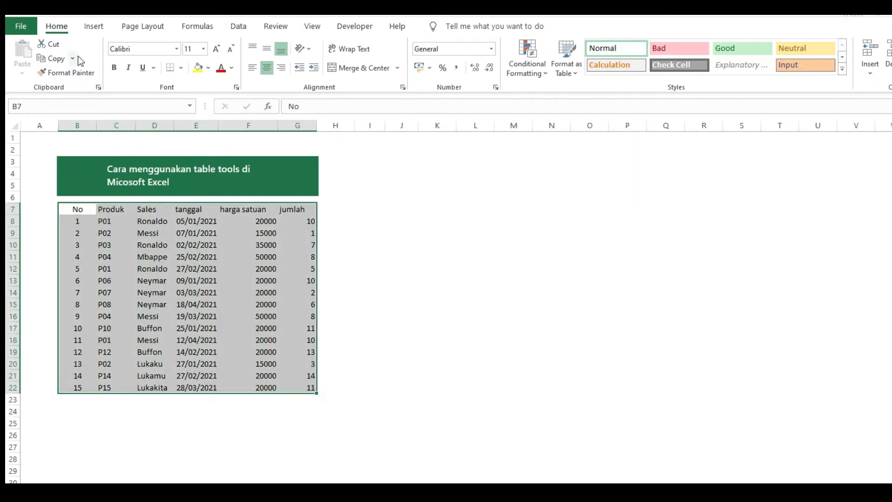
pyautogui.click(96, 28)
pyautogui.click(109, 55)
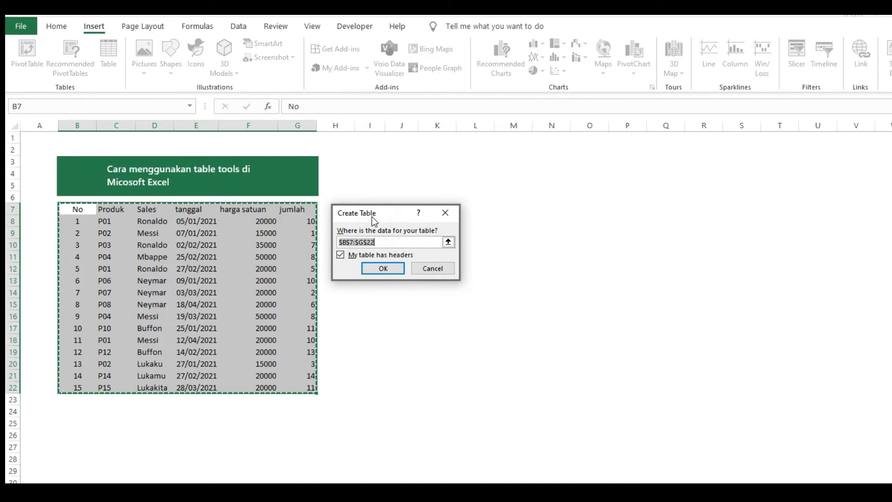
pyautogui.click(371, 270)
pyautogui.click(372, 270)
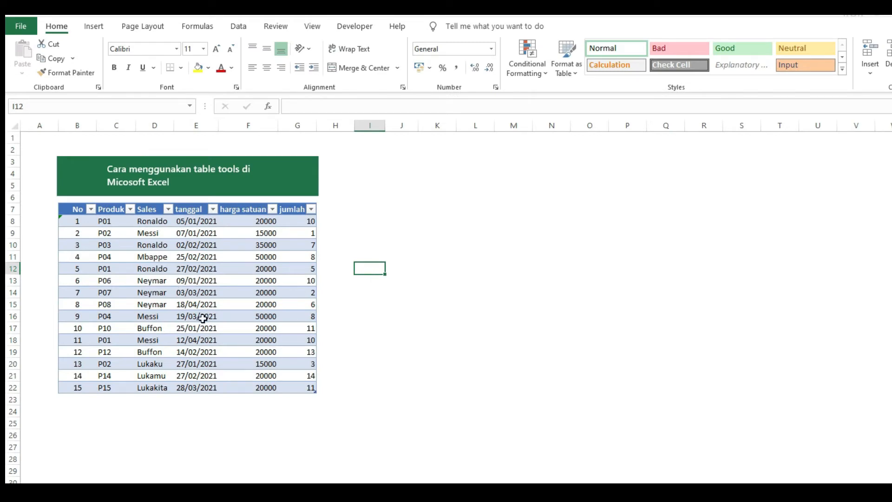
pyautogui.click(239, 276)
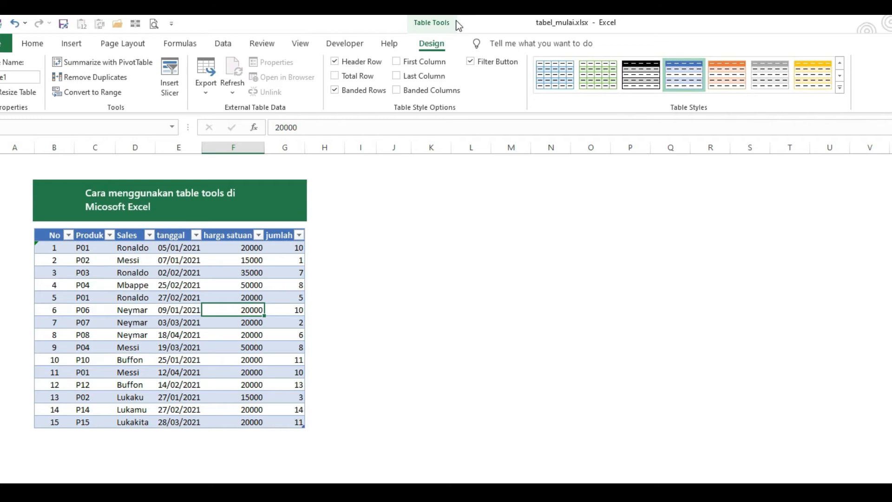
pyautogui.click(358, 317)
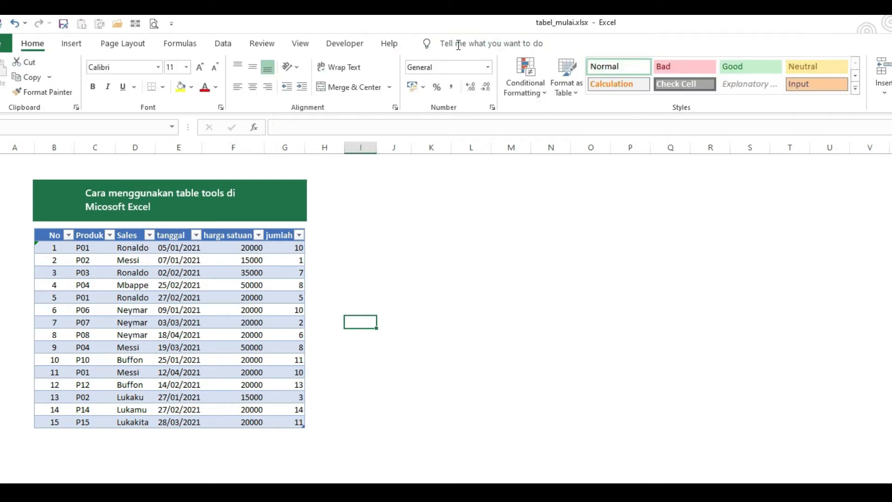
pyautogui.click(238, 335)
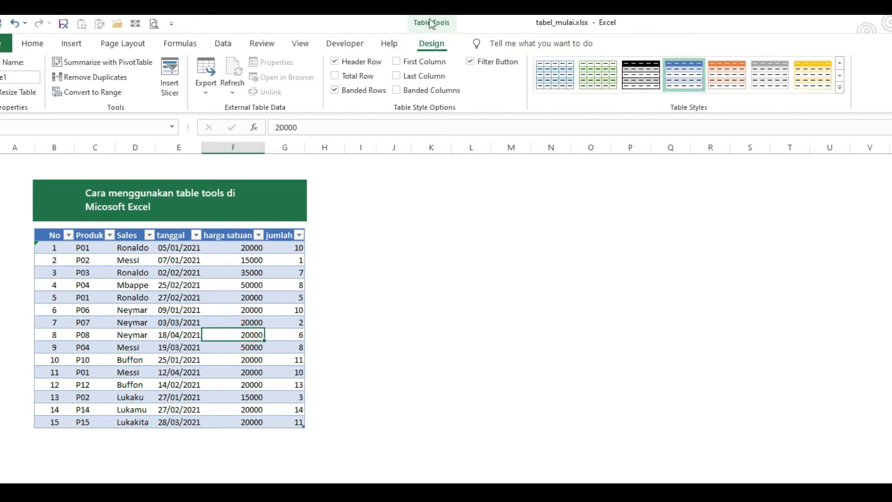
pyautogui.click(394, 320)
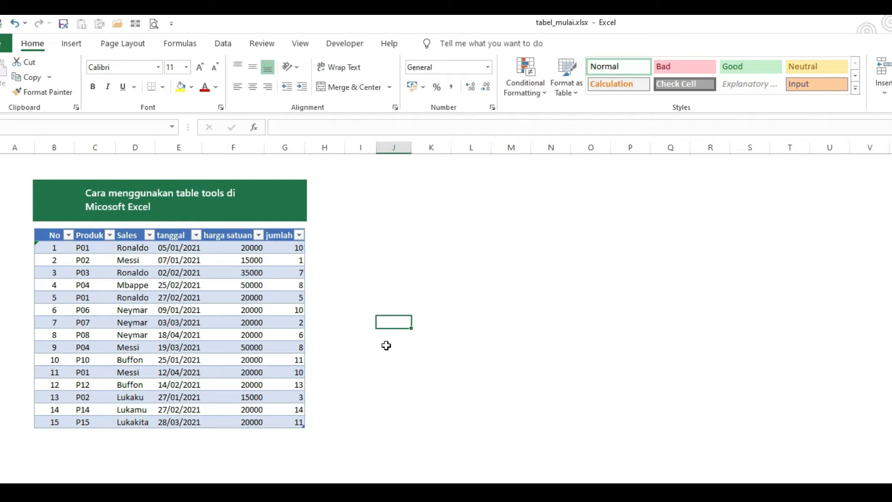
# Rename the table as Tabel_penjualan
pyautogui.click(280, 327)
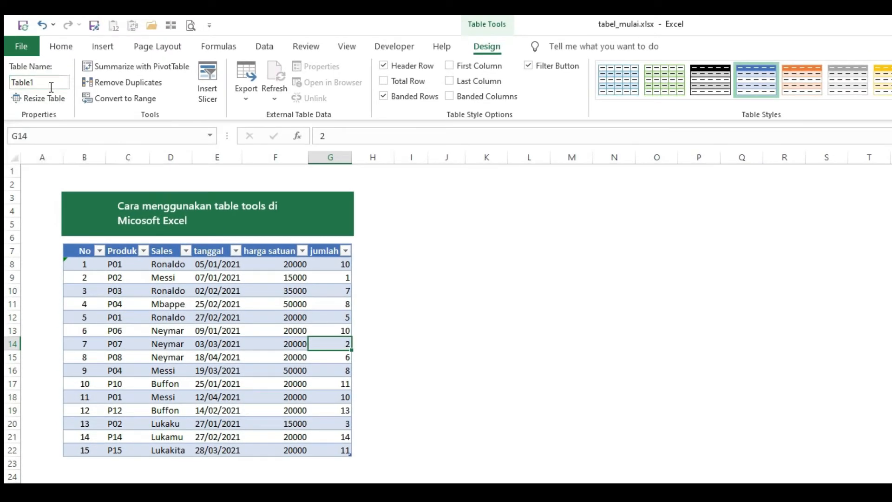
pyautogui.click(51, 82)
pyautogui.click(50, 82)
pyautogui.moveTo(51, 83); pyautogui.dragTo(19, 82)
pyautogui.write('Tabel_penjualan')
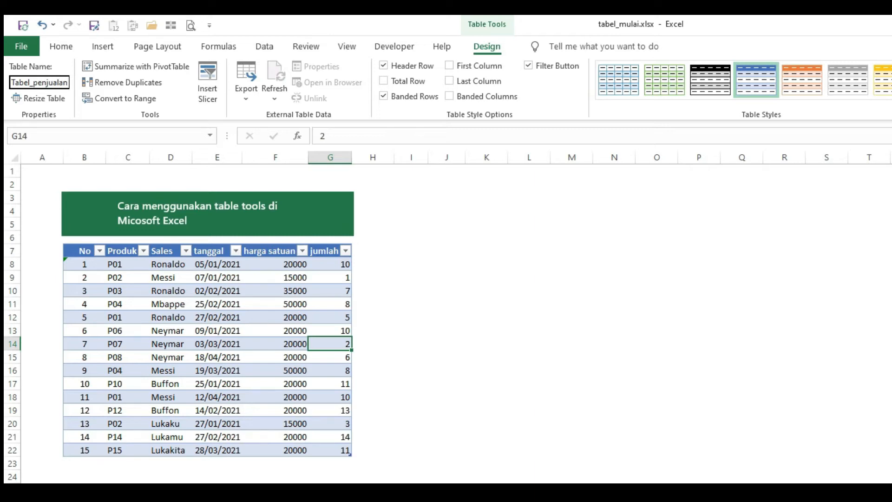
pyautogui.press('Return')
pyautogui.click(462, 370)
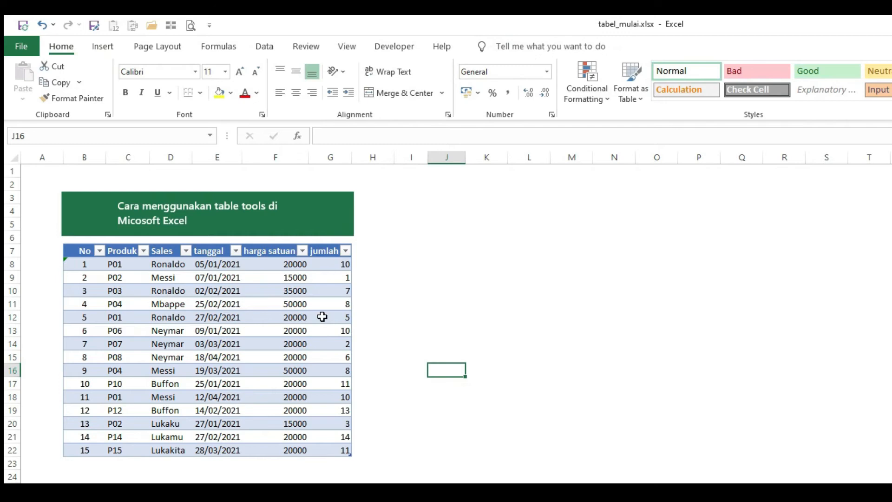
# Jump to the Tabel_penjualan data from an empty cell by its table name, and deselect it again
pyautogui.click(268, 283)
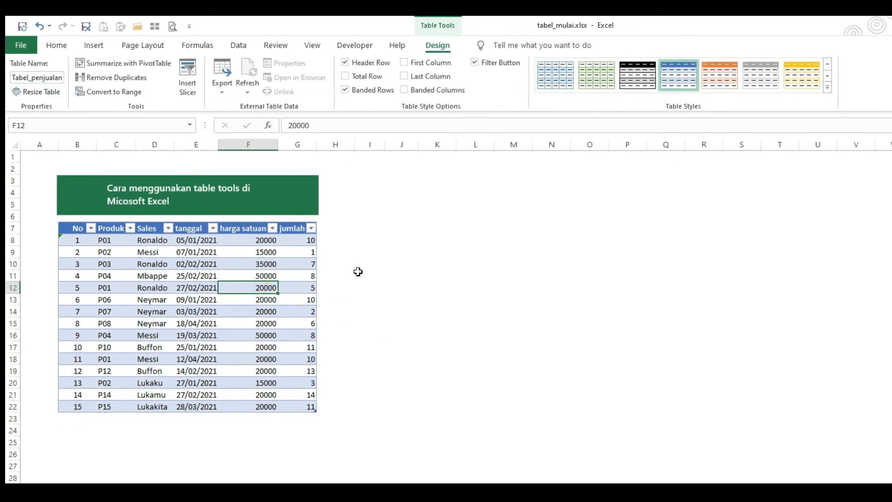
pyautogui.click(412, 320)
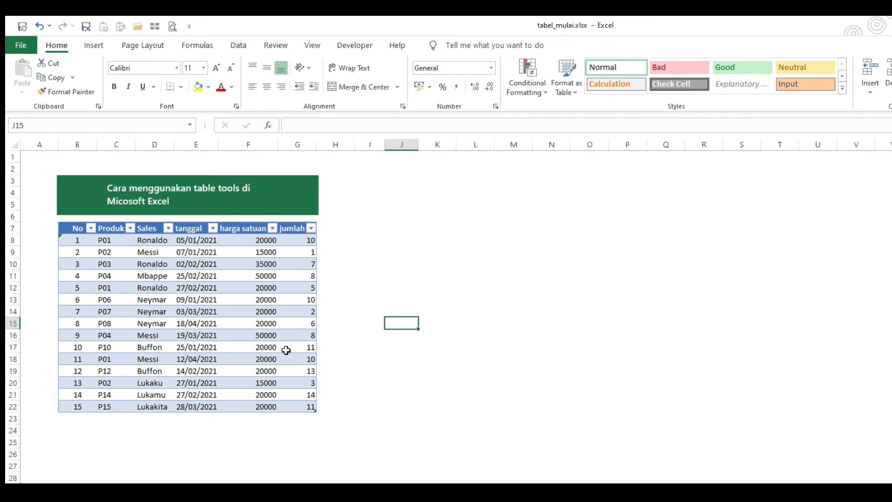
pyautogui.click(501, 325)
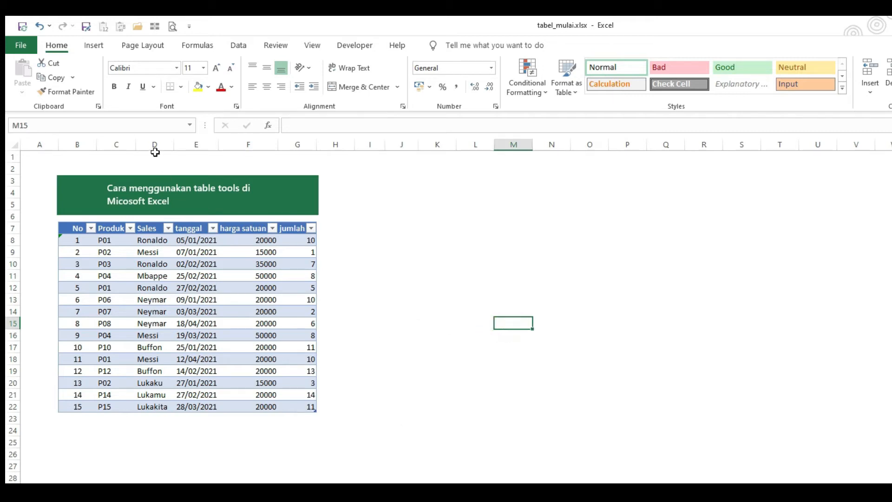
pyautogui.click(191, 125)
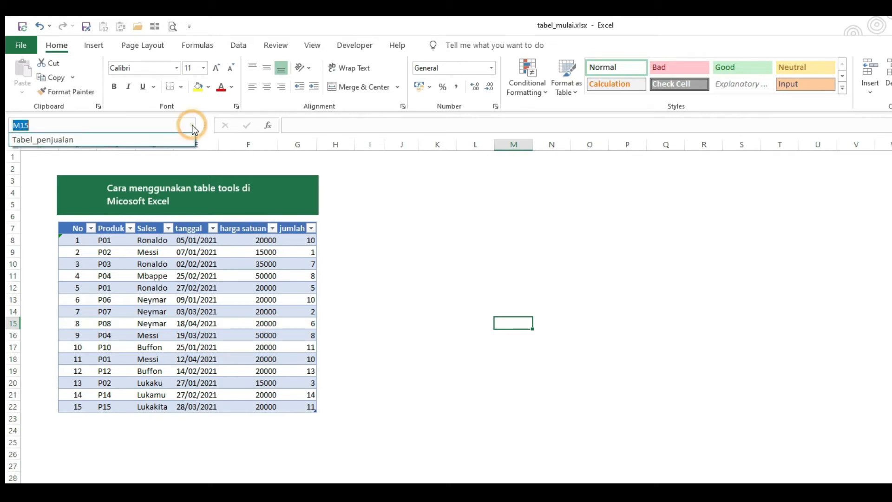
pyautogui.click(174, 139)
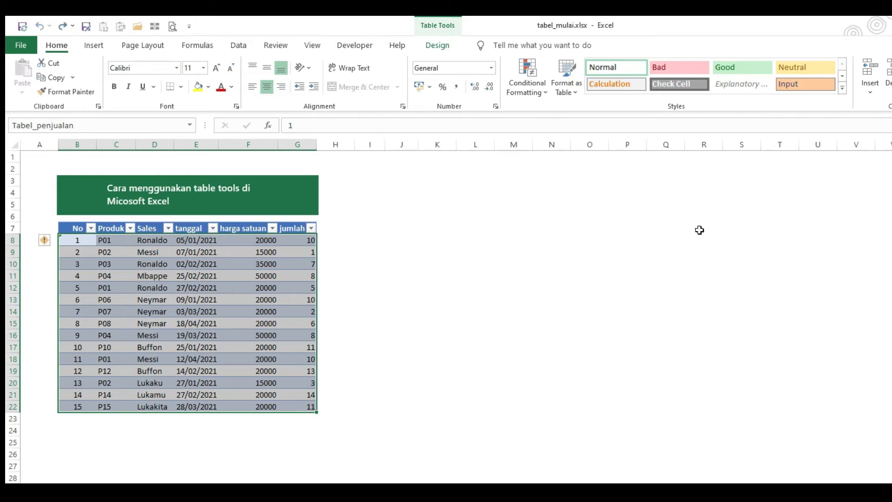
pyautogui.click(377, 305)
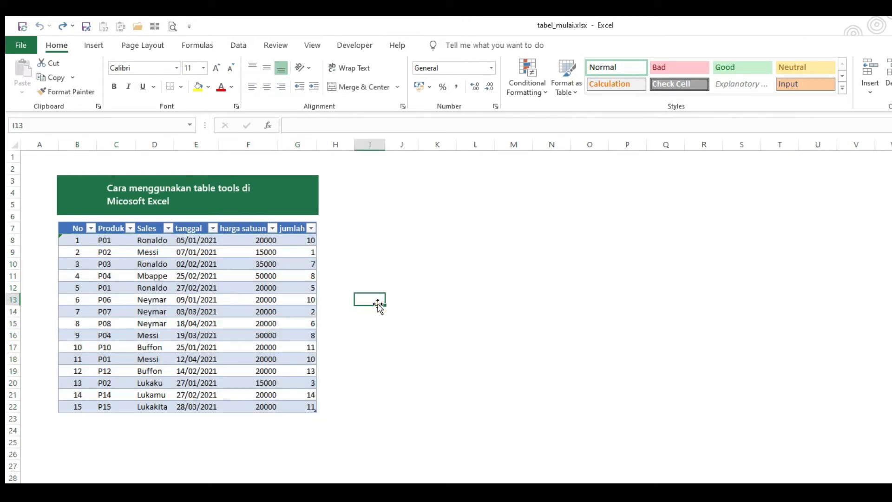
# Hide the header row of the Tabel_penjualan table and show it again
pyautogui.click(284, 300)
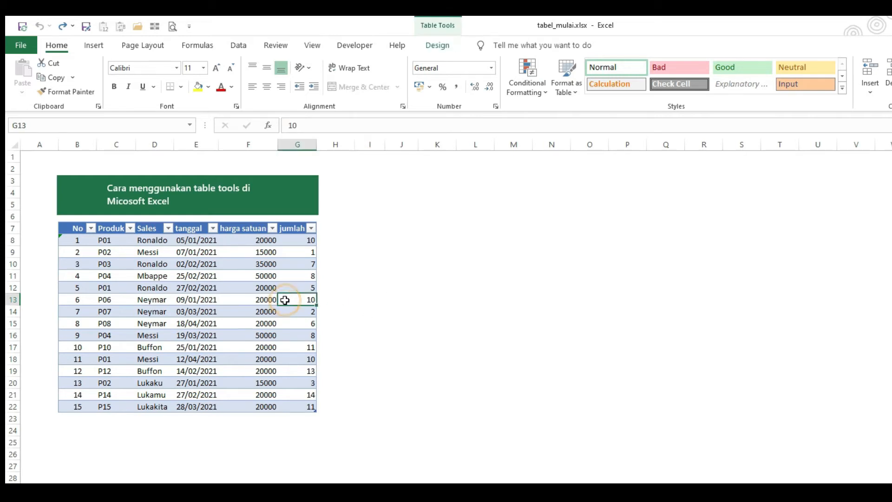
pyautogui.click(430, 27)
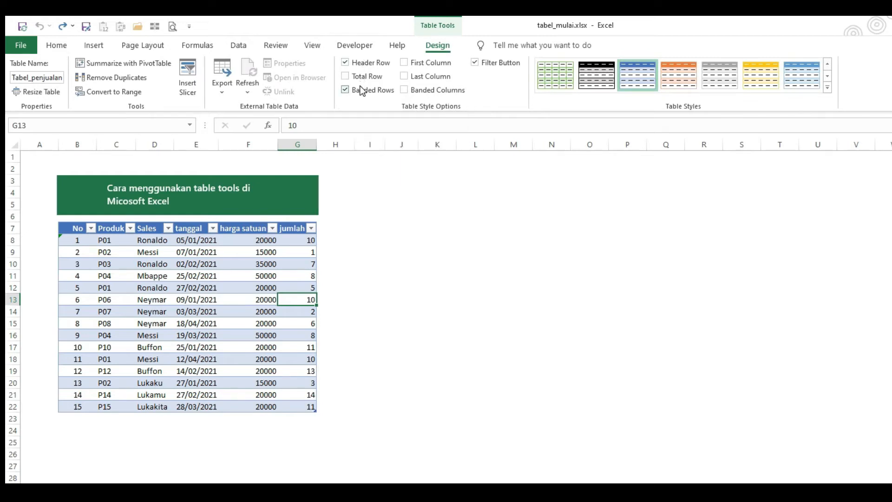
pyautogui.click(347, 63)
pyautogui.click(346, 63)
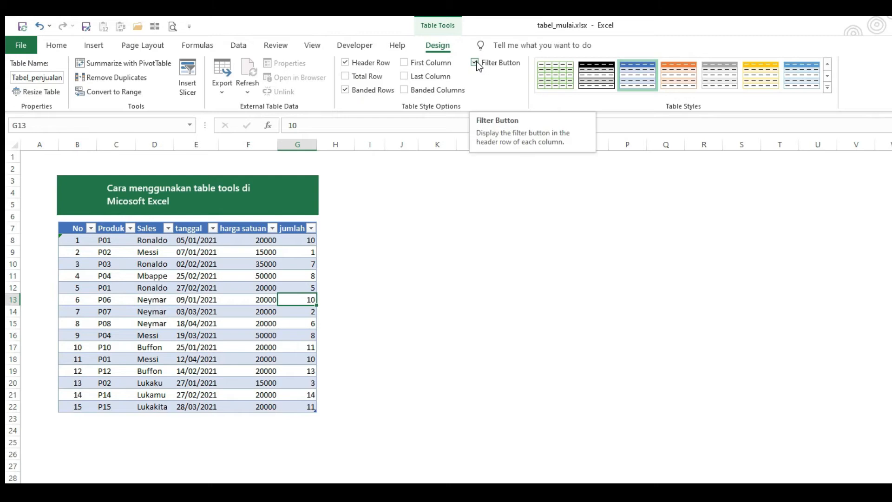
pyautogui.click(493, 85)
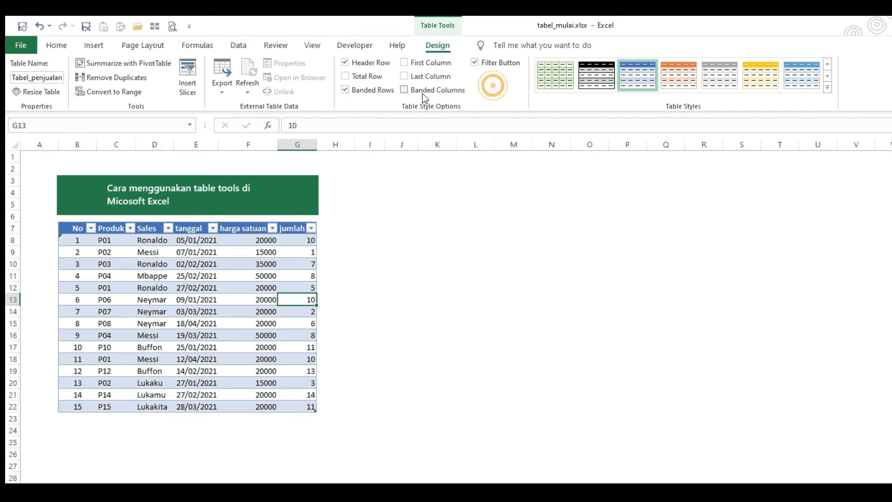
# Try a total row on the table with a summary function for the jumlah column
pyautogui.click(345, 76)
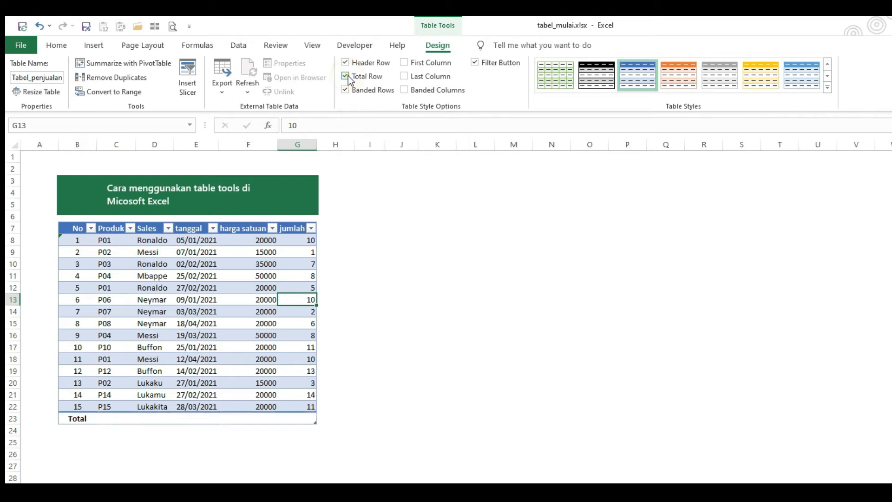
pyautogui.click(308, 419)
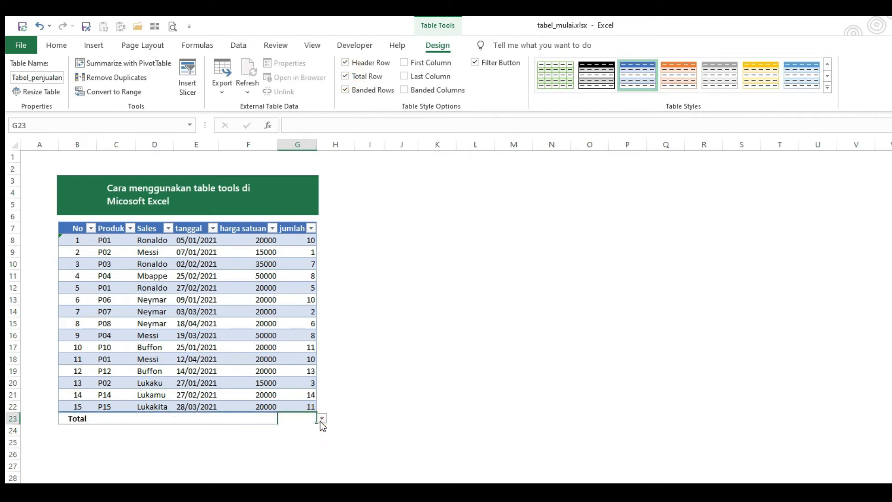
pyautogui.click(320, 420)
pyautogui.click(306, 475)
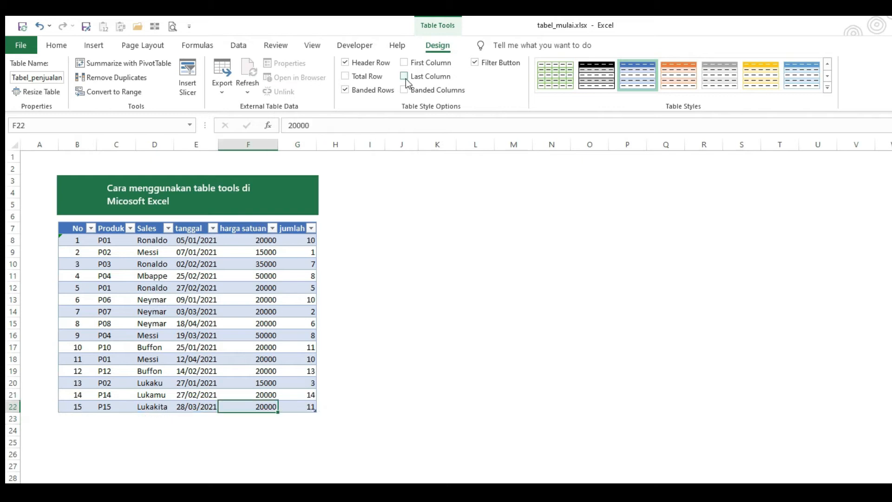
# Try the first column, last column and banded columns style options on the table, switching each off again
pyautogui.click(403, 64)
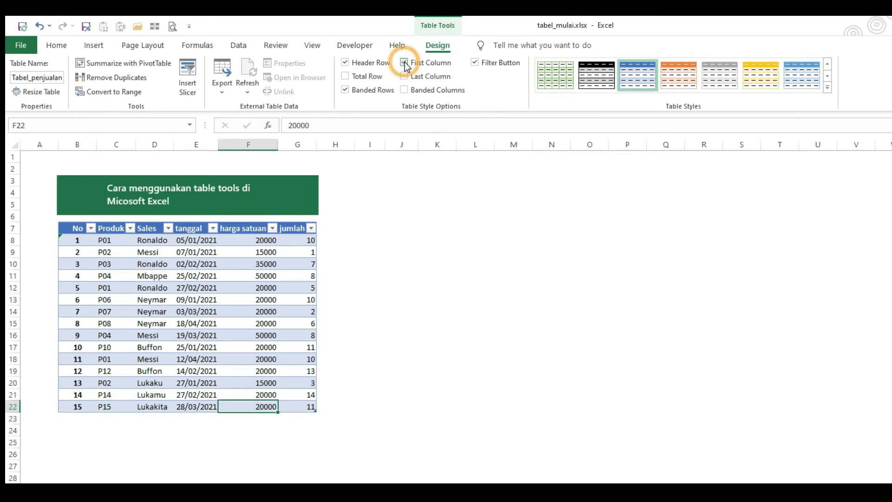
pyautogui.click(403, 63)
pyautogui.click(404, 77)
pyautogui.click(405, 78)
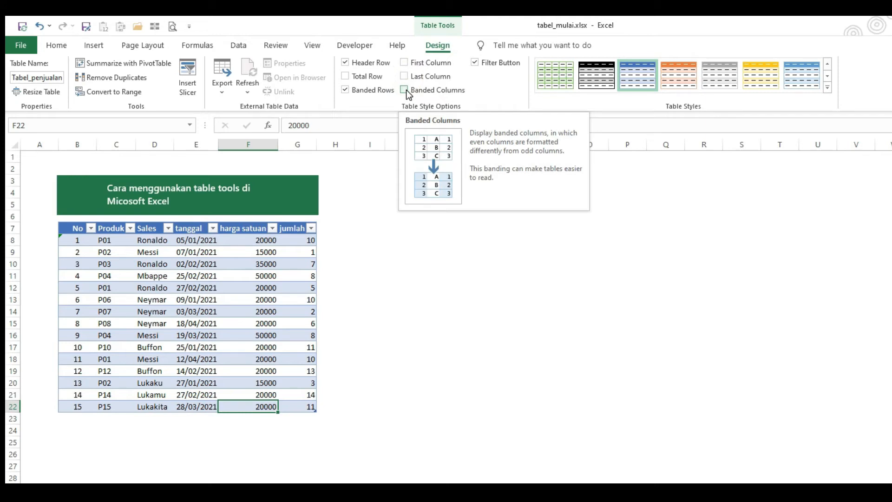
pyautogui.click(405, 90)
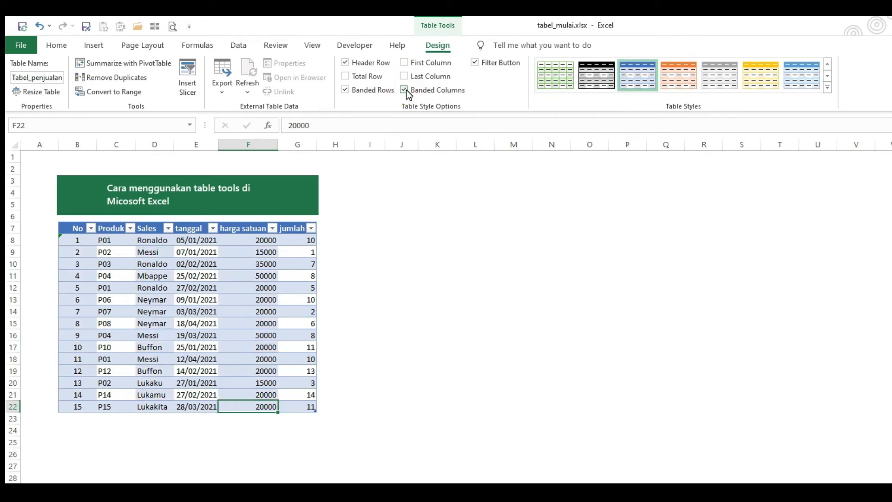
pyautogui.click(406, 91)
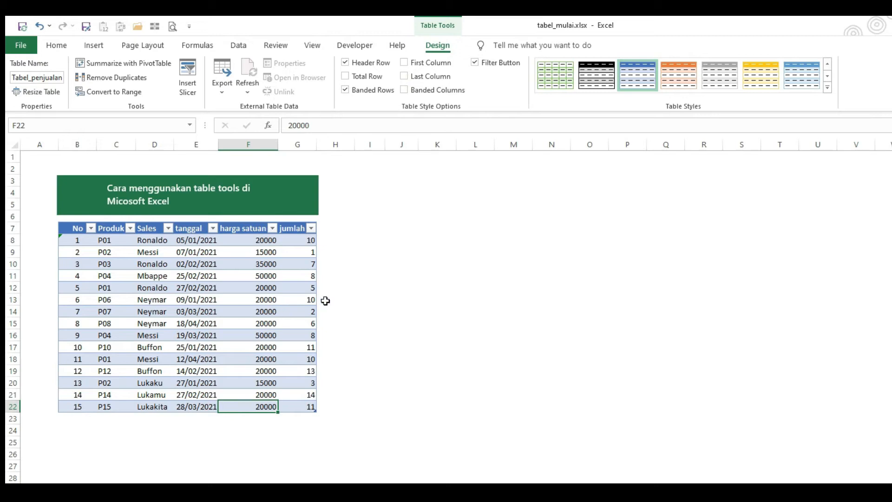
# Duplicate the TableStyleMedium18 table style and name the copy TableStyle agustus
pyautogui.click(828, 88)
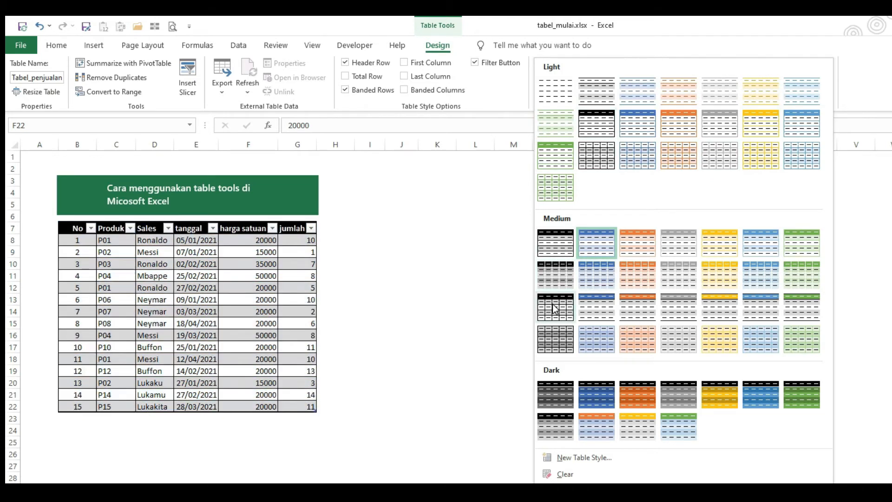
pyautogui.rightClick(667, 317)
pyautogui.click(700, 371)
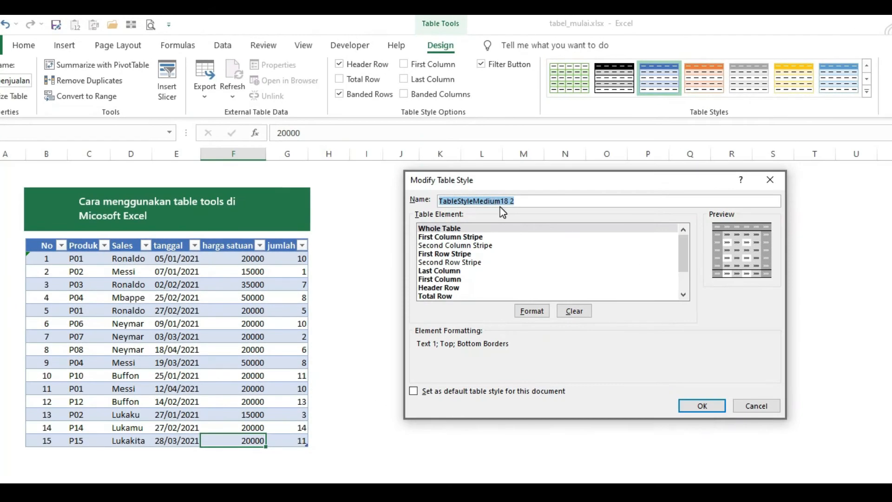
pyautogui.moveTo(473, 201); pyautogui.dragTo(565, 207)
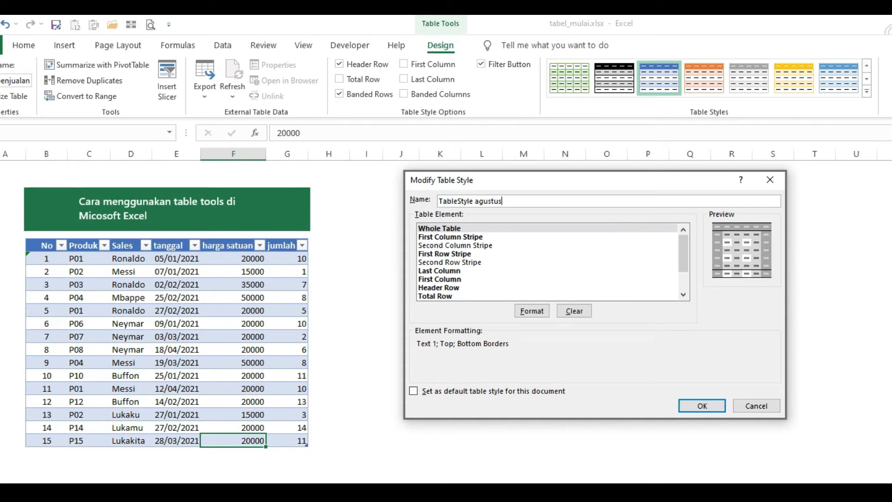
# Give the header row of the TableStyle agustus style a red fill and white font, and save the style
pyautogui.click(458, 289)
pyautogui.click(541, 313)
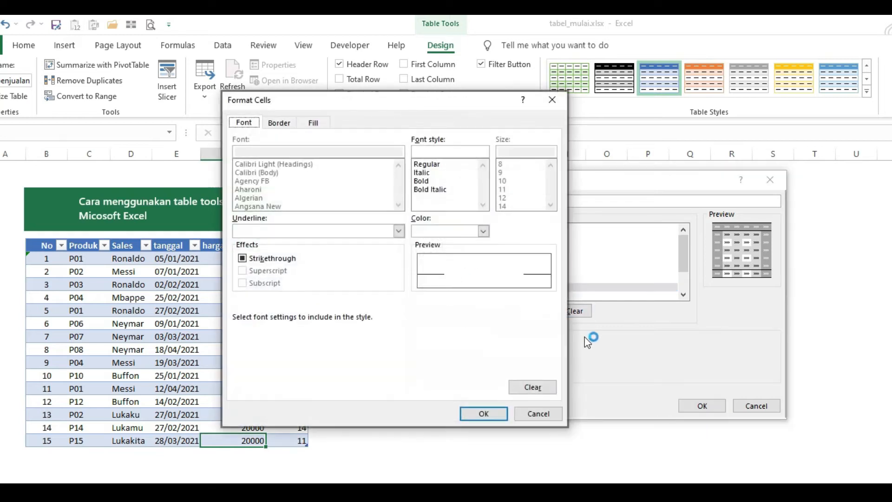
pyautogui.click(313, 123)
pyautogui.click(244, 123)
pyautogui.click(484, 231)
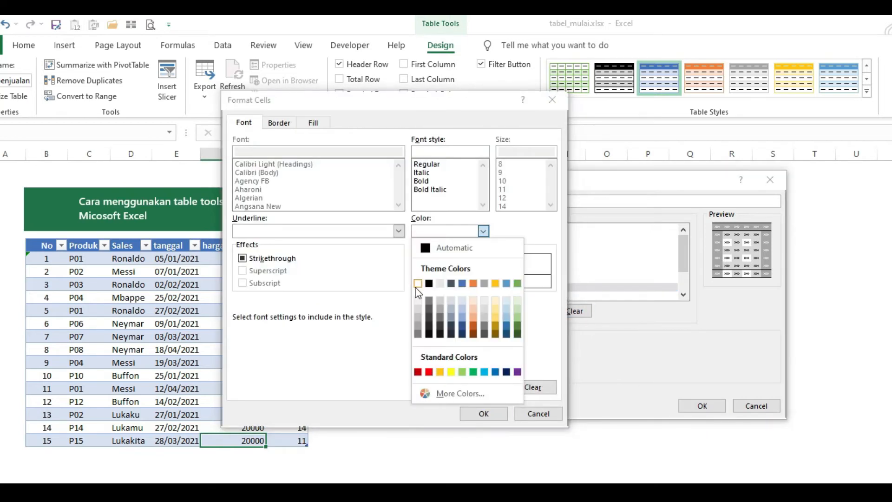
pyautogui.click(417, 283)
pyautogui.click(483, 413)
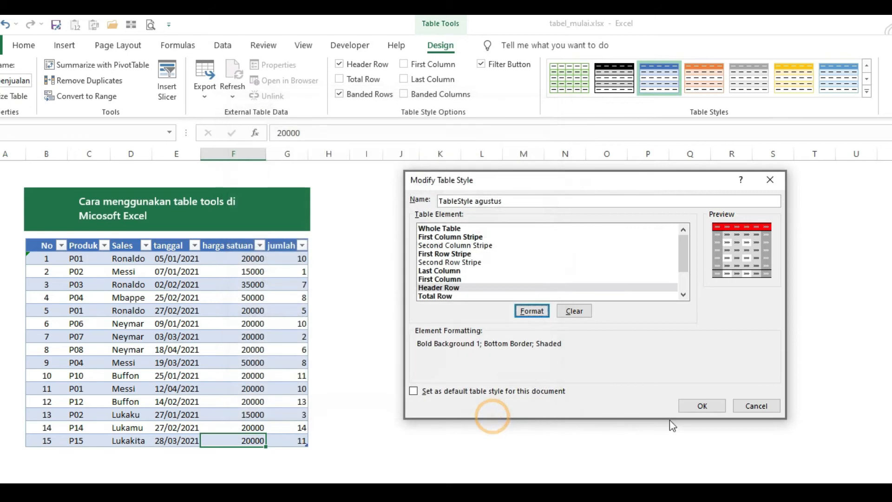
pyautogui.click(700, 406)
# Apply the custom TableStyle agustus style to the sales table
pyautogui.click(221, 351)
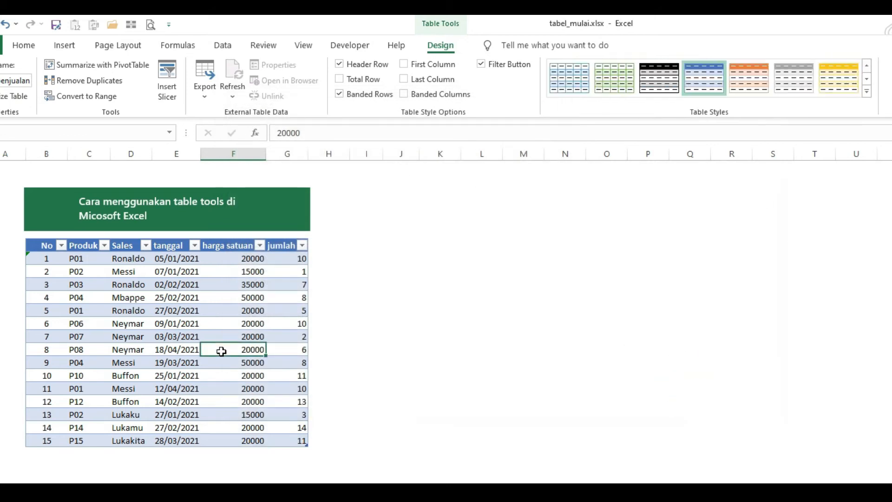
pyautogui.click(870, 94)
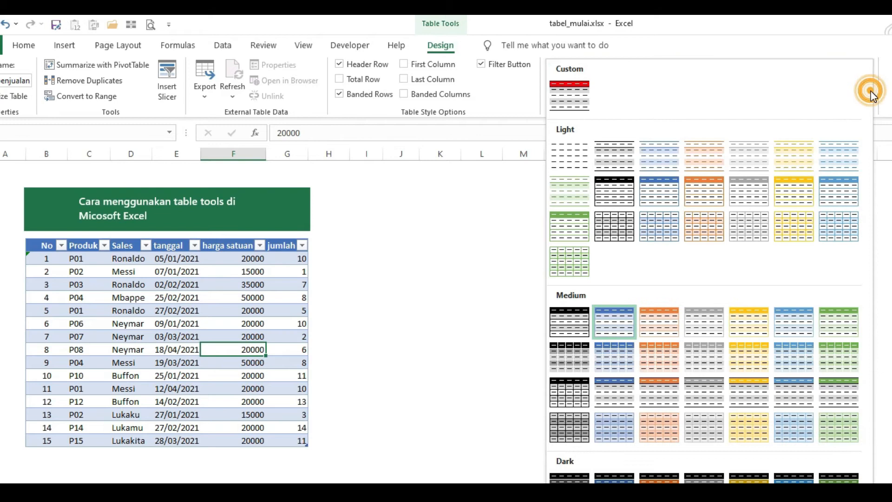
pyautogui.click(578, 105)
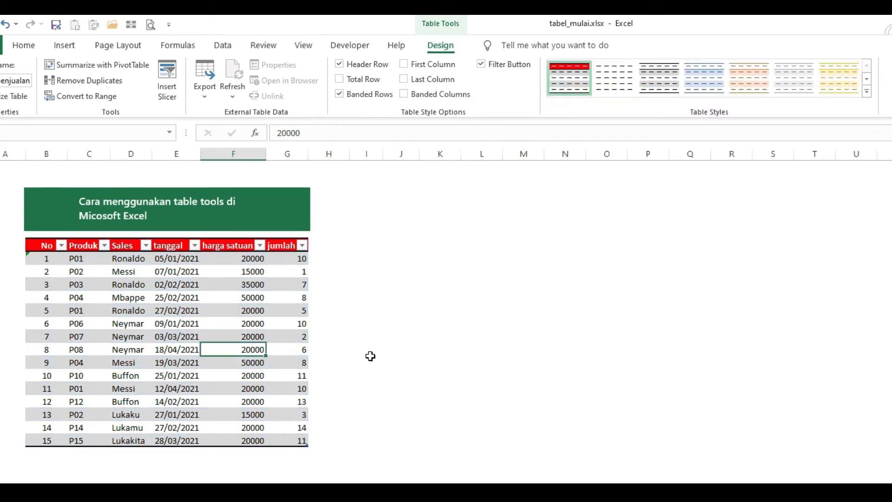
pyautogui.click(411, 334)
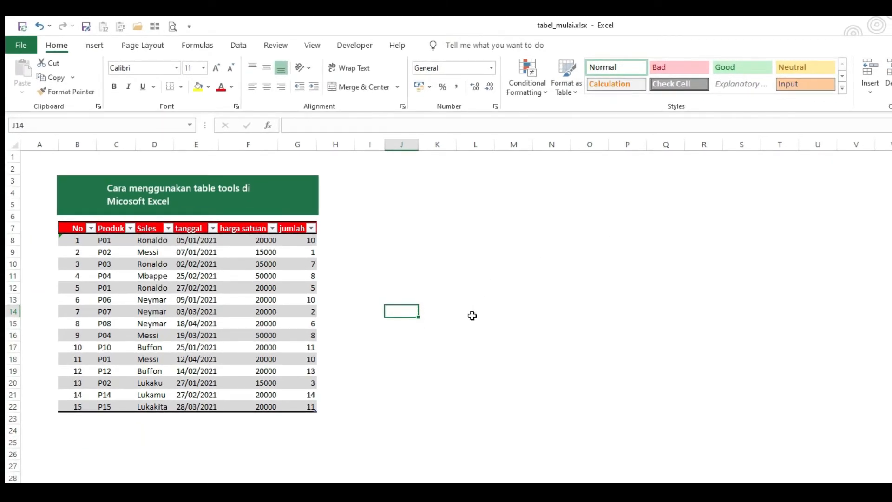
pyautogui.click(472, 316)
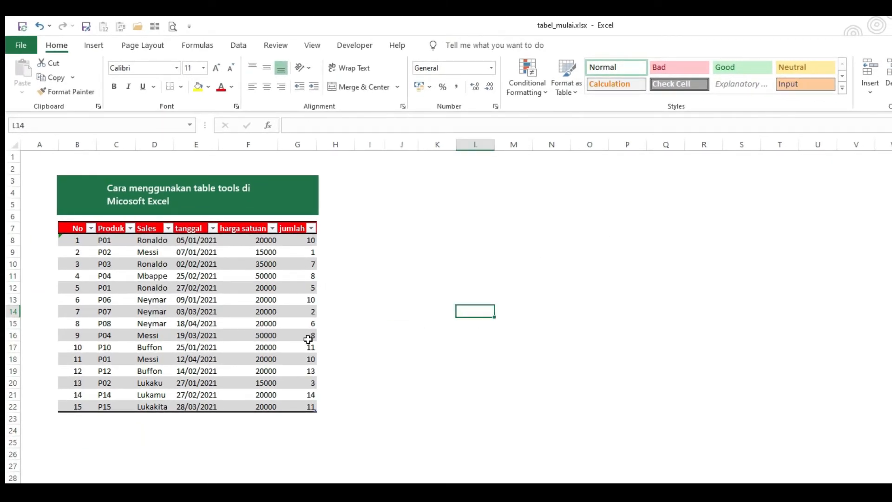
# Add a new table column with the header total in cell H7, directly after jumlah
pyautogui.click(337, 227)
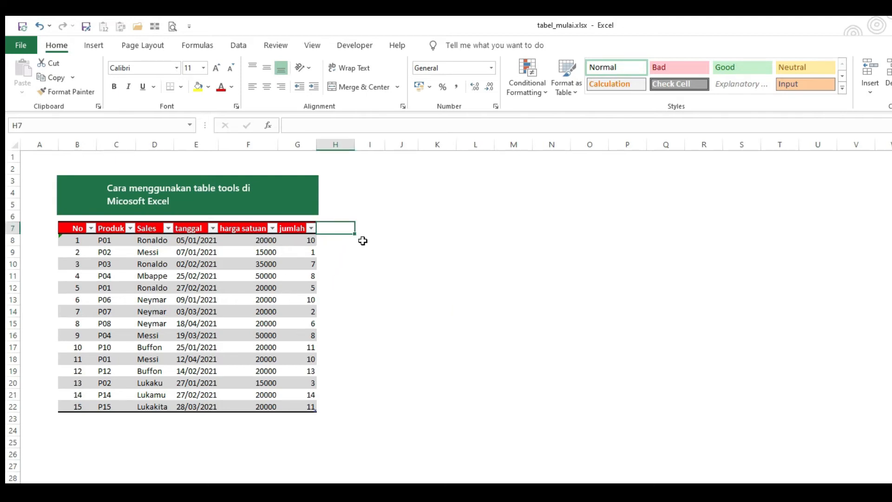
pyautogui.write('tos')
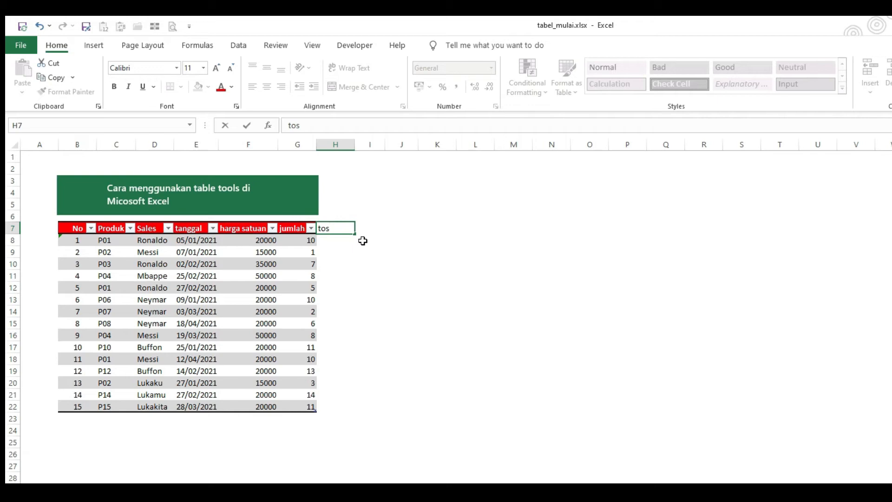
pyautogui.press('Return')
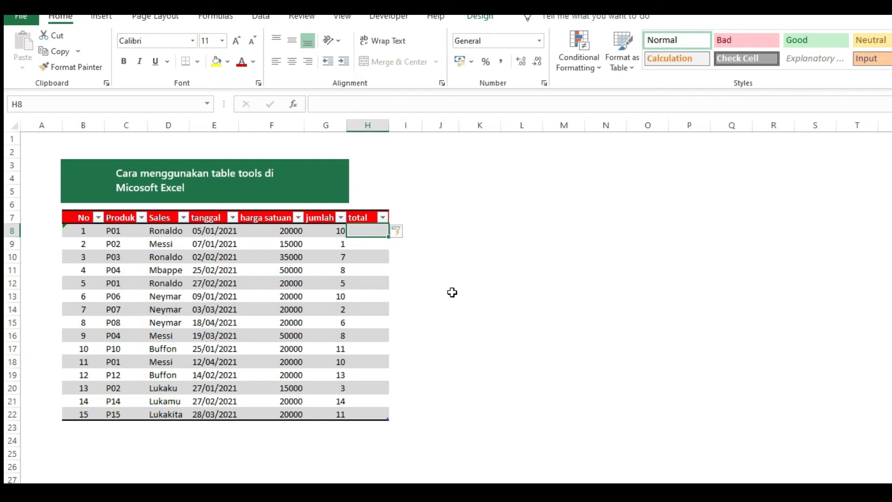
pyautogui.write('=')
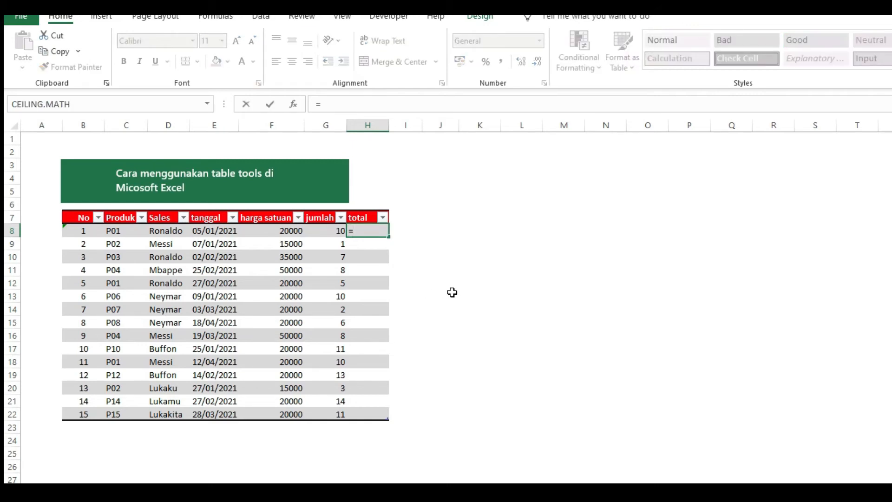
pyautogui.press('Left')
pyautogui.press('Left')
pyautogui.write('*')
pyautogui.press('Left')
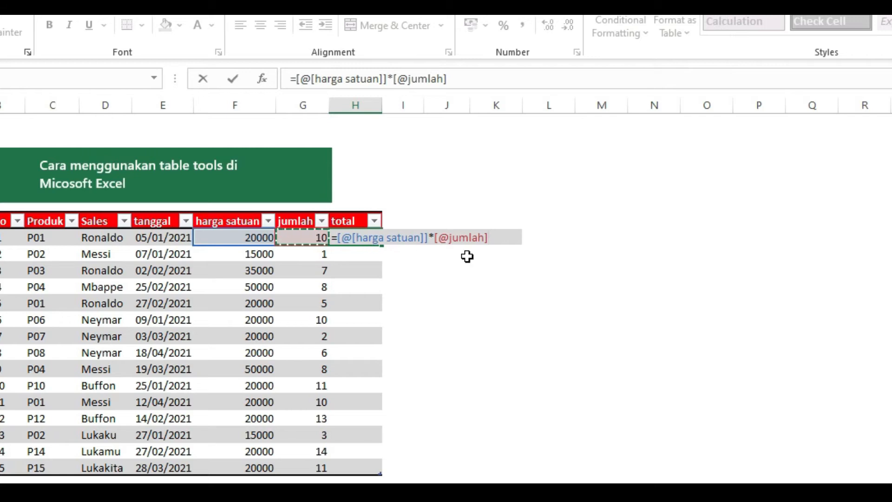
pyautogui.press('Return')
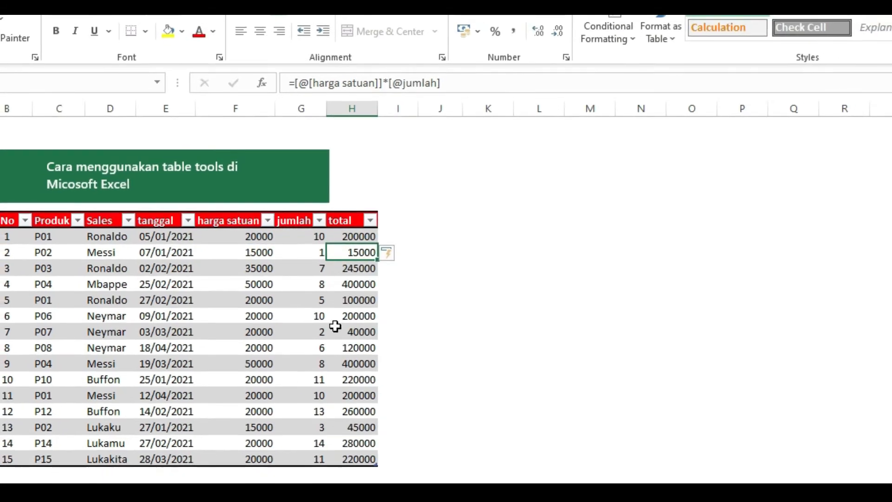
pyautogui.click(454, 383)
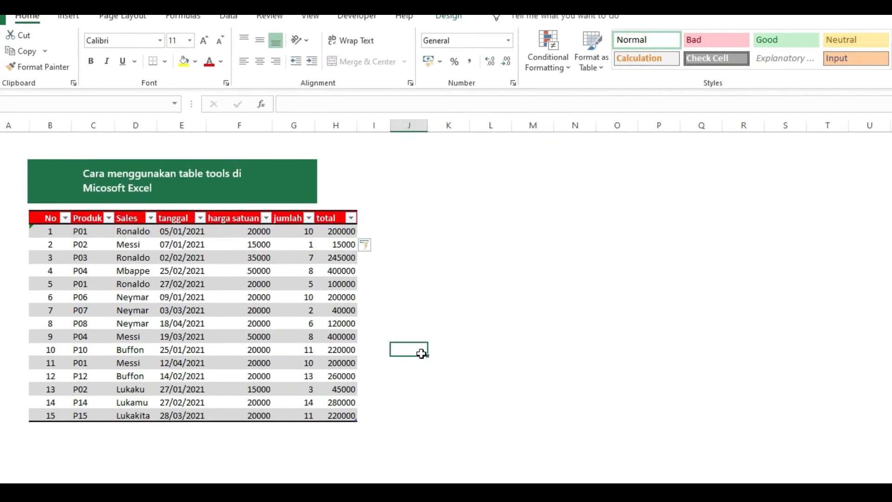
# Widen the green title banner above the table so it also spans the total column
pyautogui.click(309, 191)
pyautogui.moveTo(316, 182); pyautogui.dragTo(358, 186)
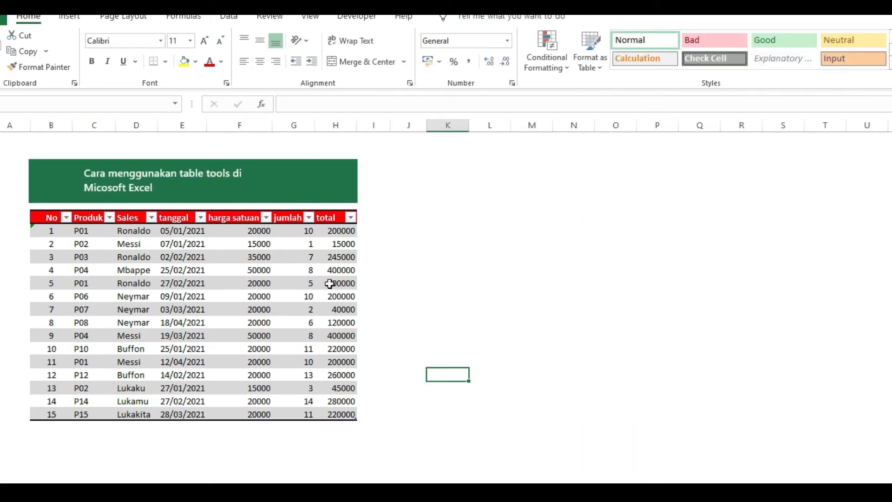
# Format the values of the harga satuan and total columns with thousands separators and no decimal places
pyautogui.moveTo(241, 233); pyautogui.dragTo(240, 415)
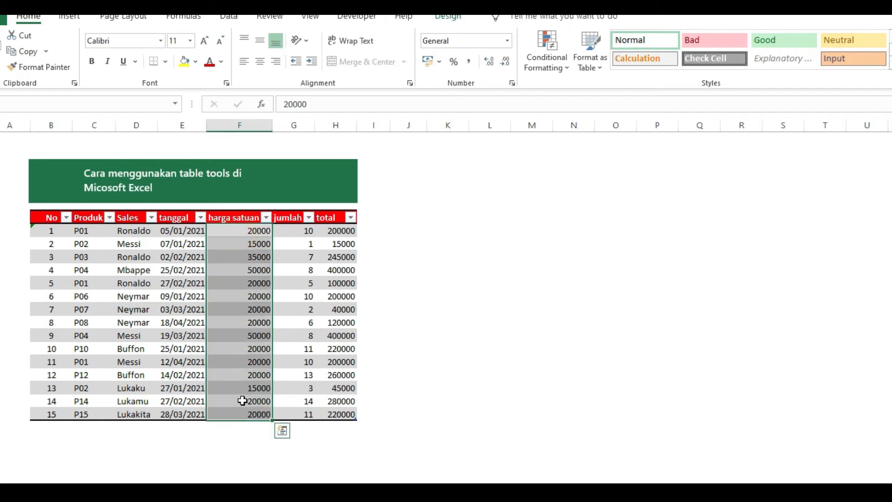
pyautogui.click(468, 61)
pyautogui.click(448, 256)
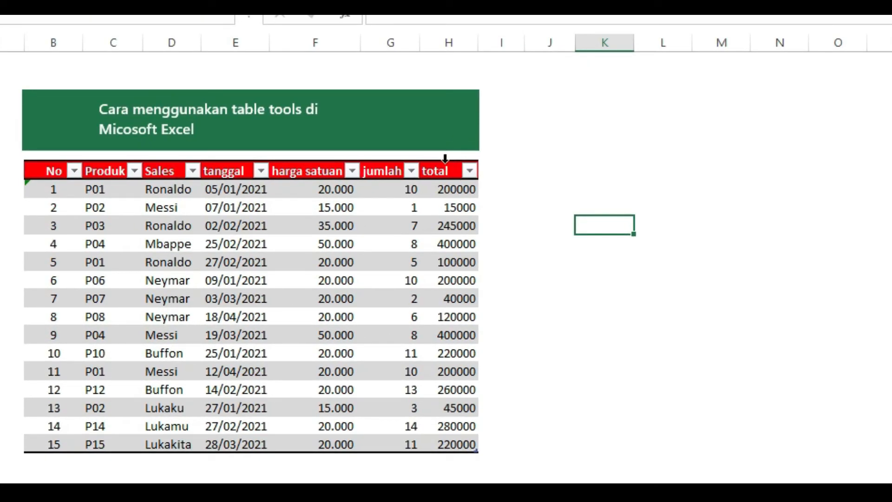
pyautogui.click(445, 159)
pyautogui.click(503, 65)
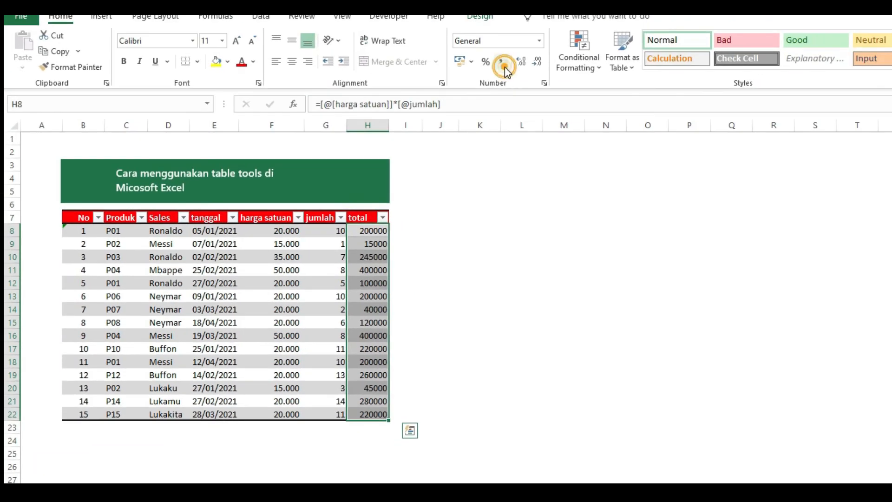
pyautogui.click(536, 64)
pyautogui.click(536, 64)
pyautogui.click(478, 312)
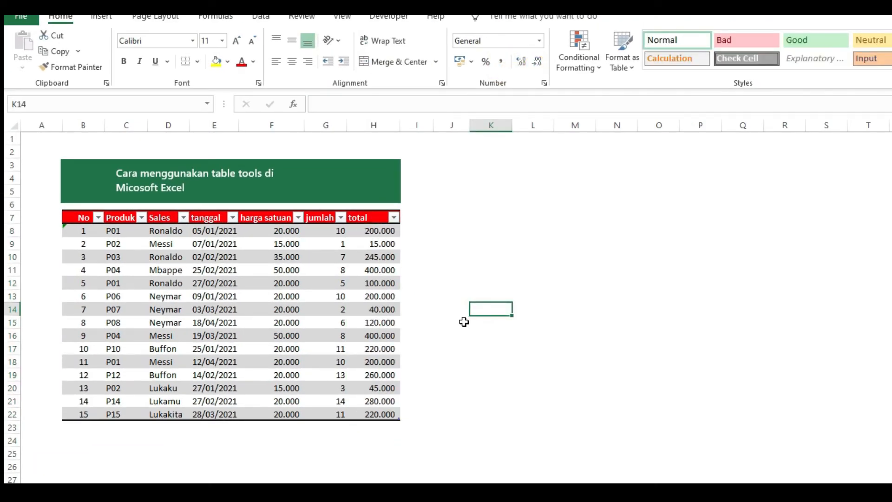
# Extend the table by one row by entering 16 in the No column at cell B23
pyautogui.click(84, 428)
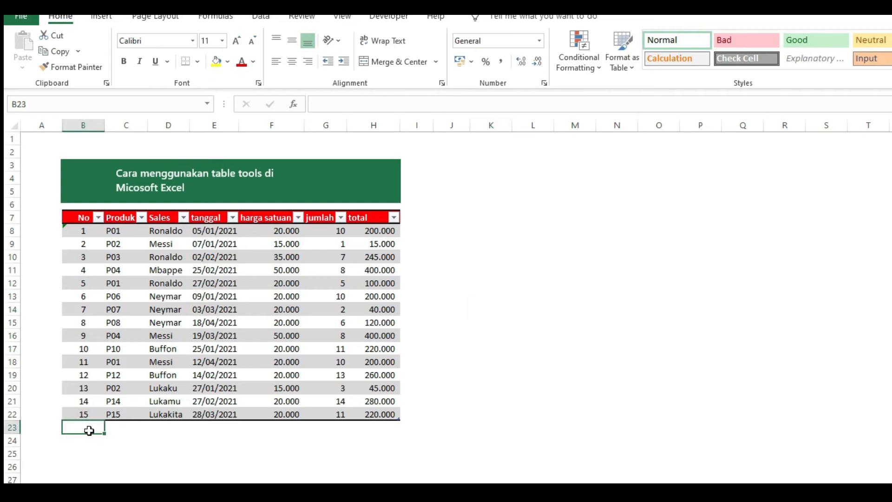
pyautogui.write('1')
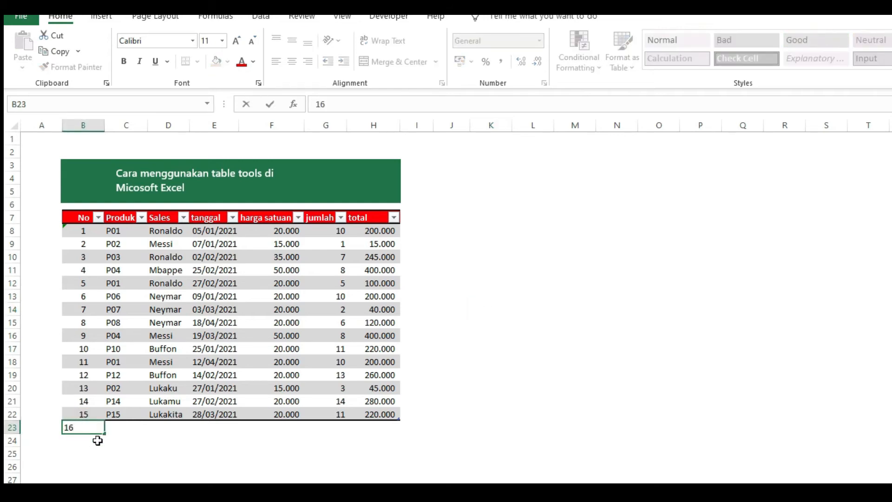
pyautogui.write('6')
pyautogui.press('Tab')
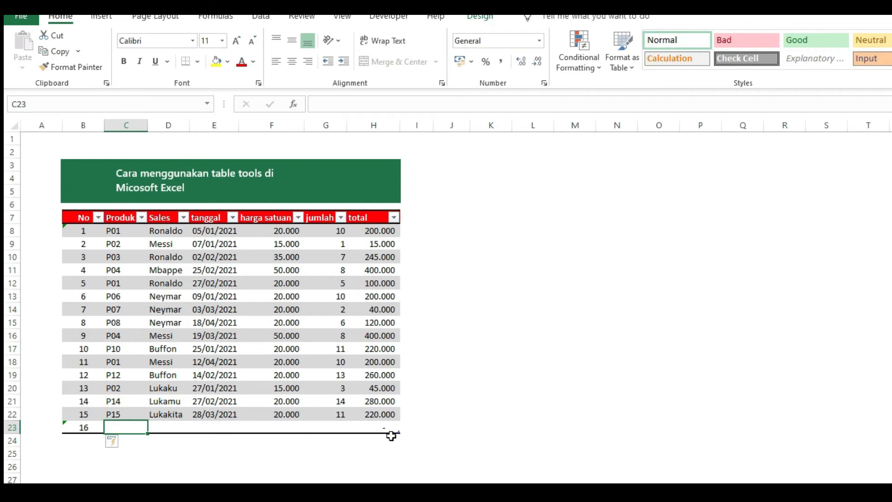
# Copy the Produk to total cells of row 22 into the new row 23
pyautogui.click(129, 414)
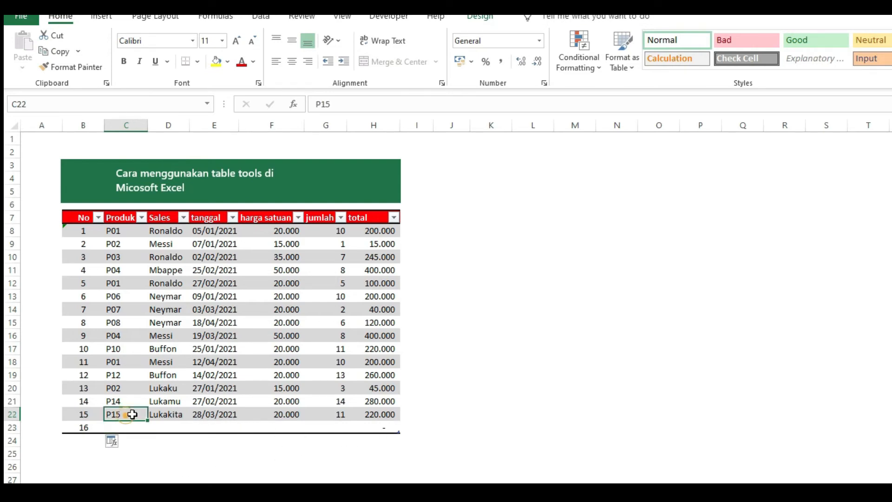
pyautogui.keyDown('shift'); pyautogui.click(376, 416); pyautogui.keyUp('shift')
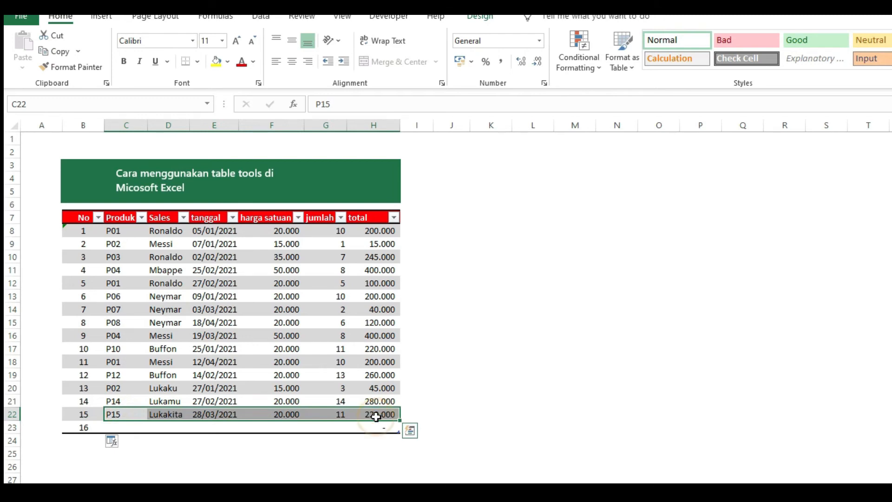
pyautogui.hotkey('ctrl', 'c')
pyautogui.click(130, 426)
pyautogui.hotkey('ctrl', 'v')
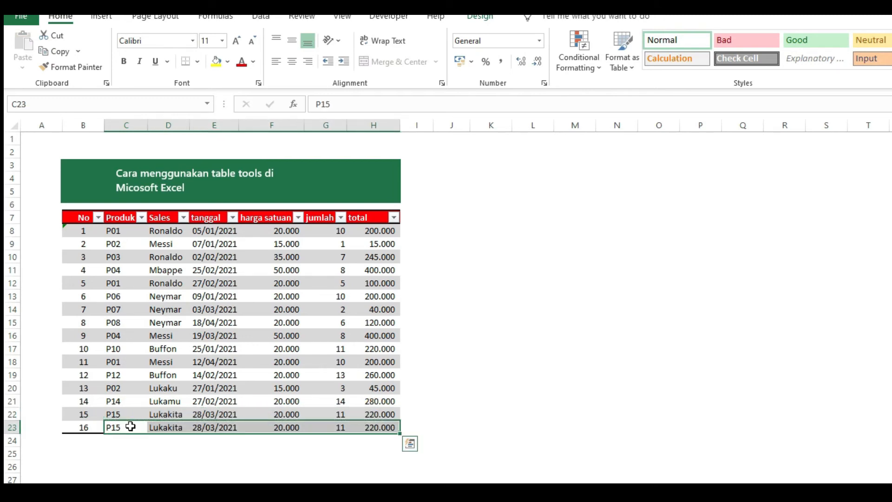
pyautogui.click(556, 441)
pyautogui.click(533, 270)
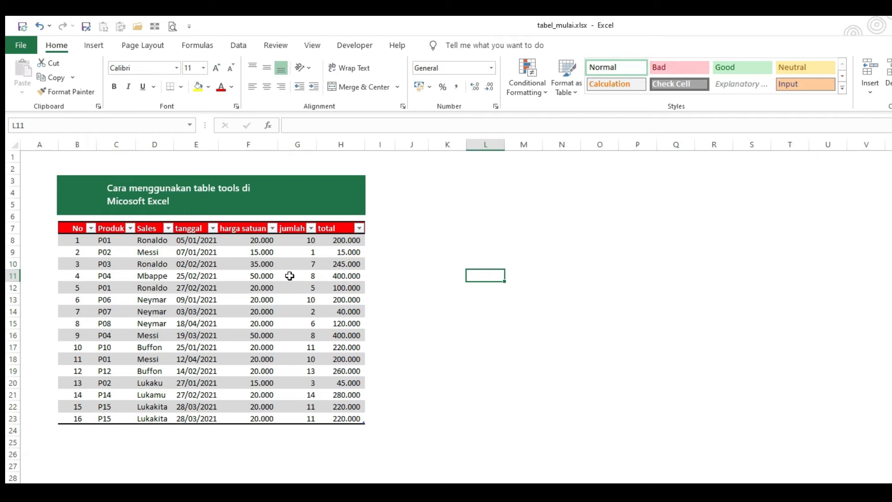
# Insert a slicer for the table's Sales field and place it beside the table
pyautogui.click(201, 283)
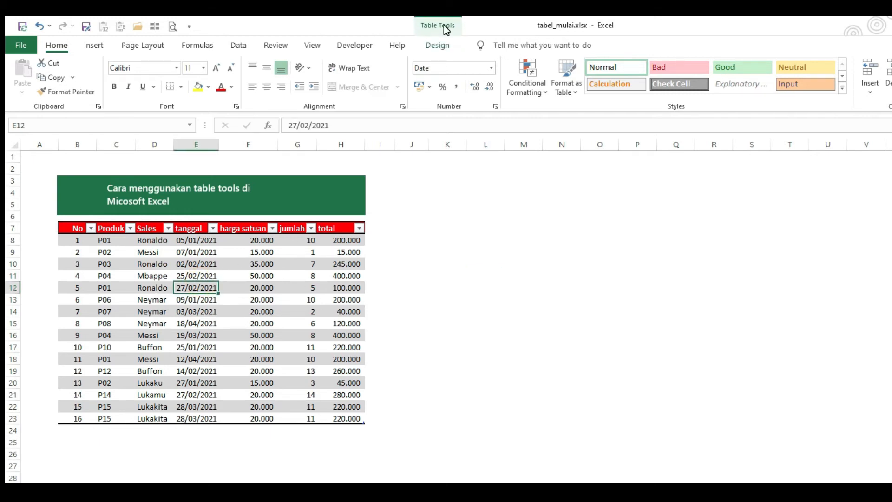
pyautogui.click(441, 43)
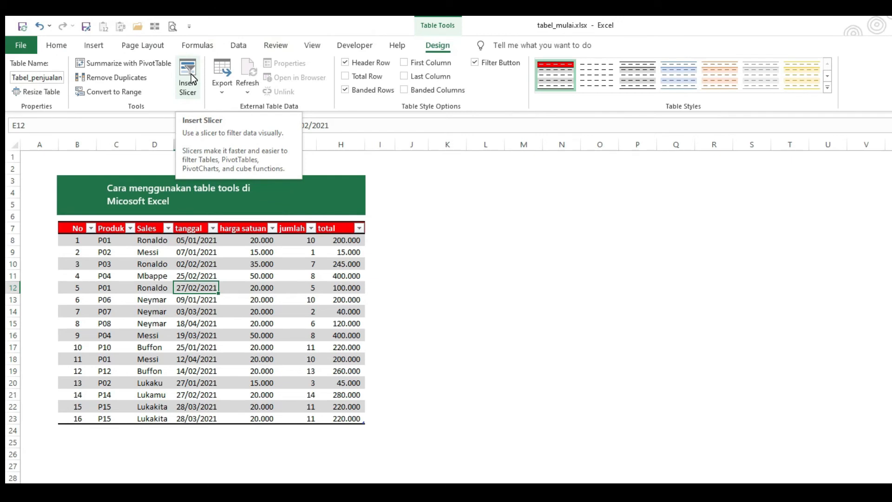
pyautogui.click(191, 74)
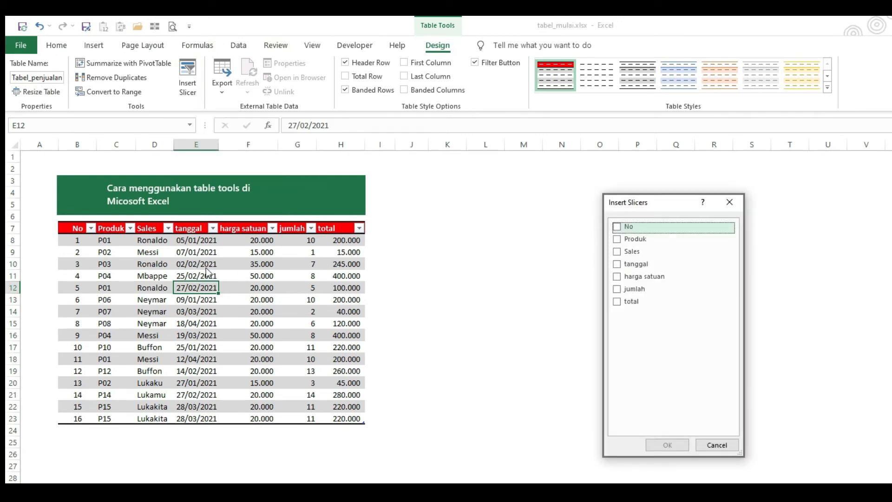
pyautogui.click(616, 255)
pyautogui.moveTo(638, 205); pyautogui.dragTo(570, 192)
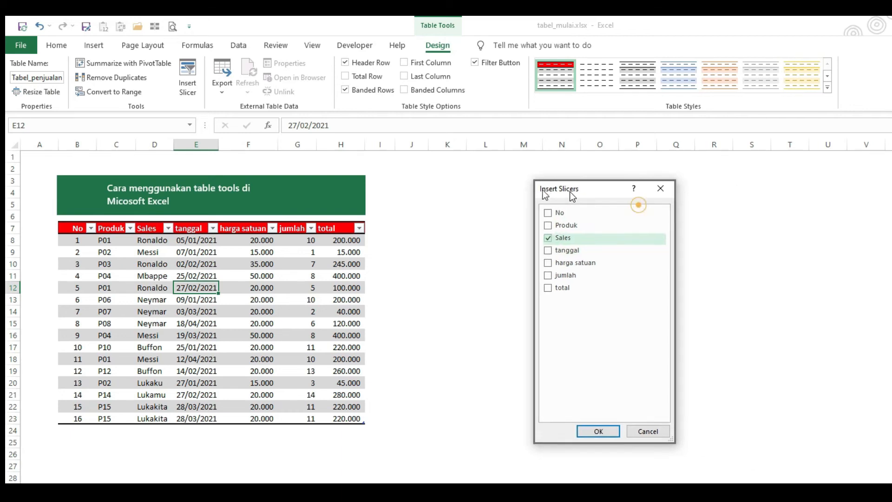
pyautogui.click(559, 426)
pyautogui.moveTo(556, 305); pyautogui.dragTo(452, 227)
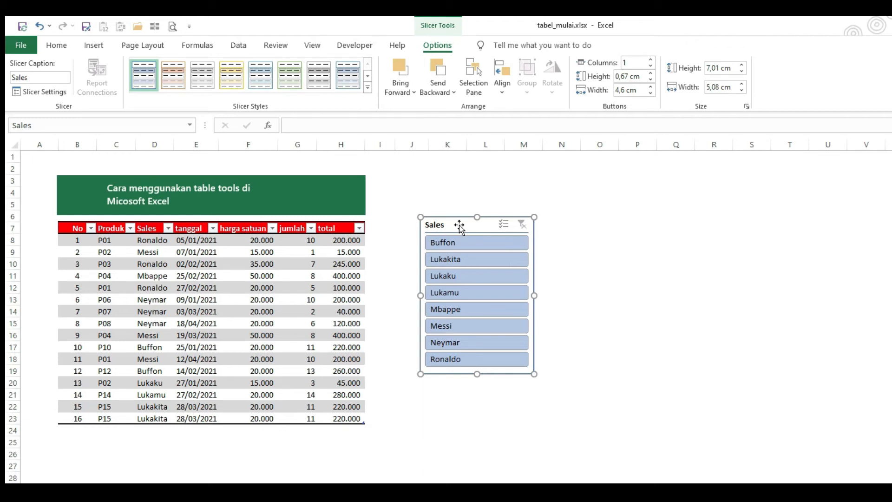
# Try filtering the table with the Sales slicer, selecting several salespeople one at a time, and clear the filter
pyautogui.click(460, 248)
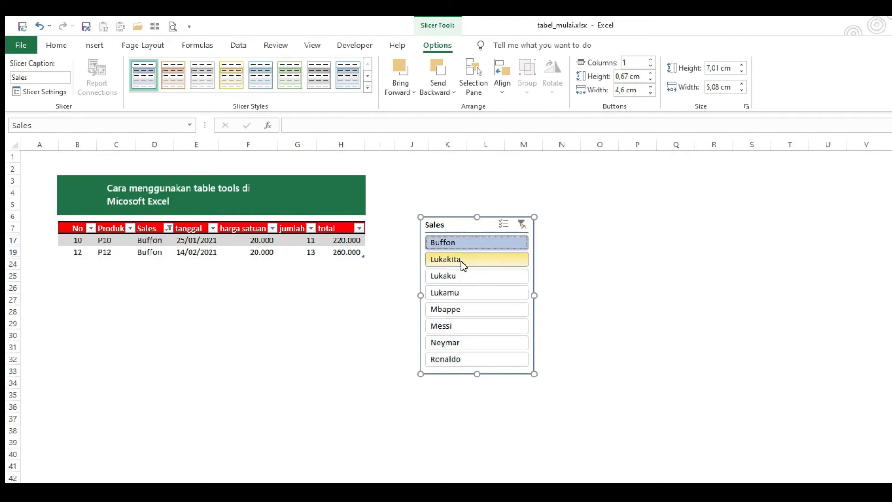
pyautogui.click(462, 276)
pyautogui.click(461, 291)
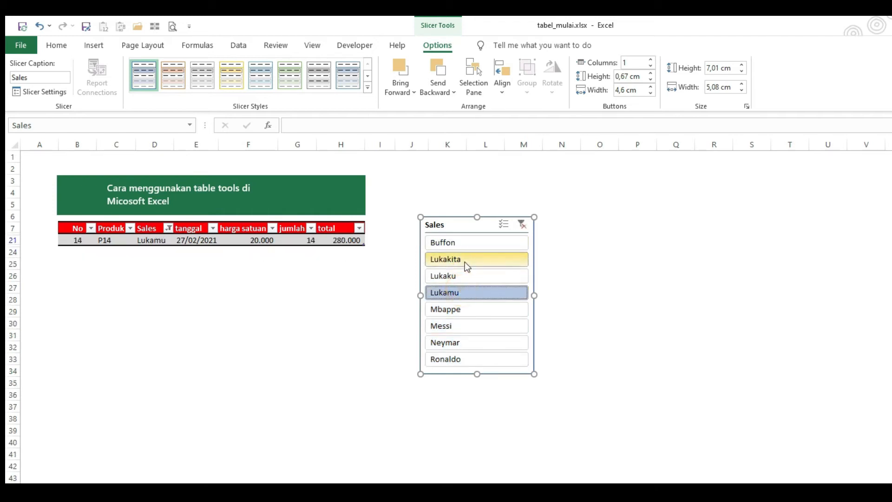
pyautogui.click(464, 261)
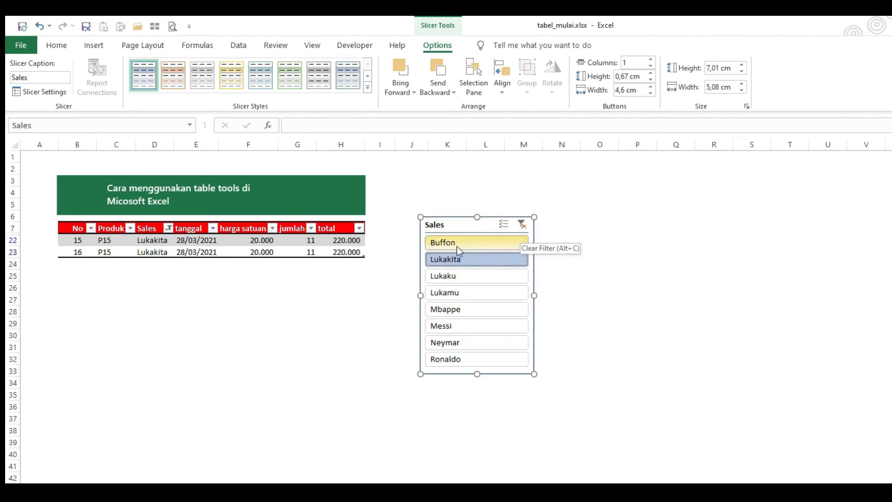
pyautogui.click(523, 226)
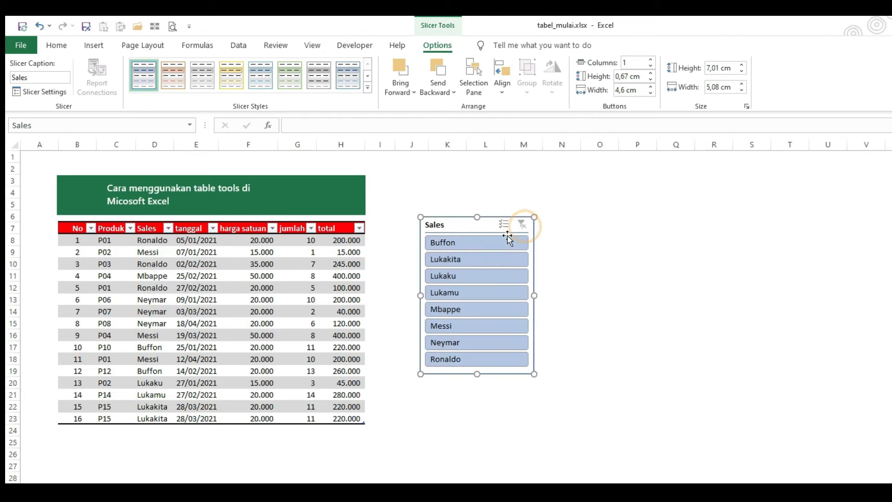
# Move the Sales slicer slightly up and closer to the table, with its upper edge at row 5
pyautogui.moveTo(463, 226); pyautogui.dragTo(444, 215)
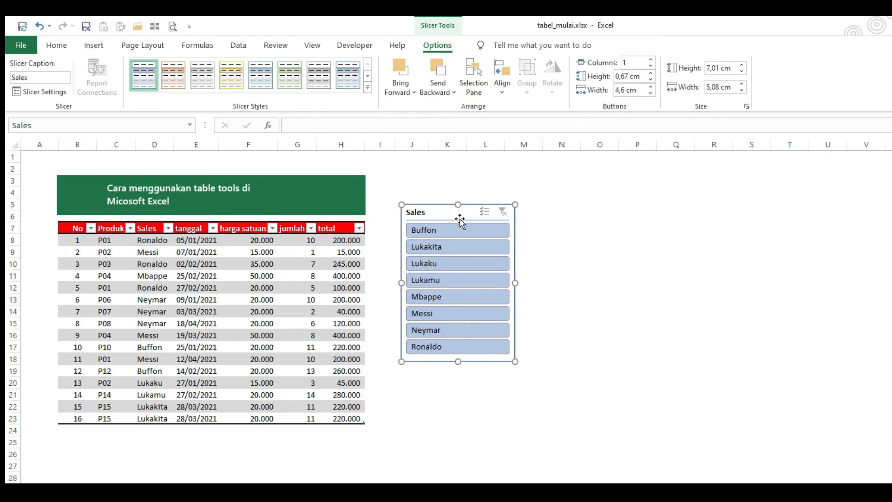
pyautogui.moveTo(459, 217); pyautogui.dragTo(451, 217)
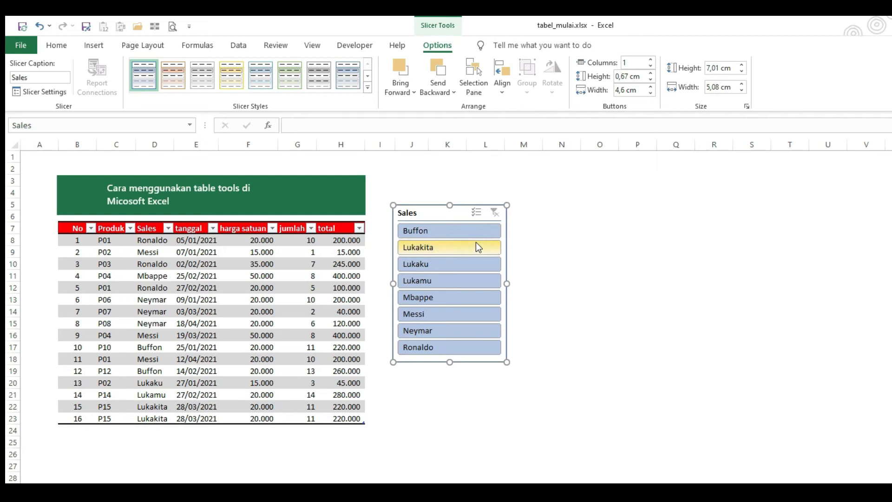
# Arrange the Sales slicer's buttons in 4 columns, make the slicer wider and shorter, and move it up beside the green title banner
pyautogui.click(650, 60)
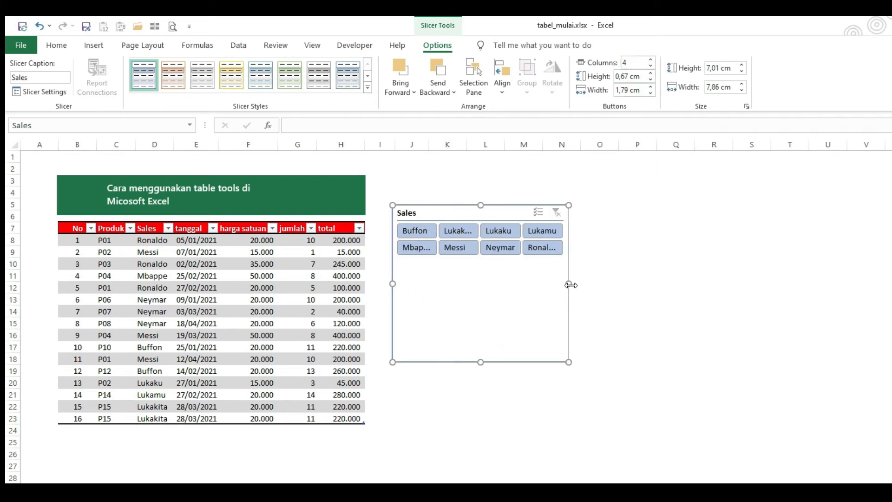
pyautogui.moveTo(571, 285); pyautogui.dragTo(604, 284)
pyautogui.moveTo(498, 362); pyautogui.dragTo(500, 264)
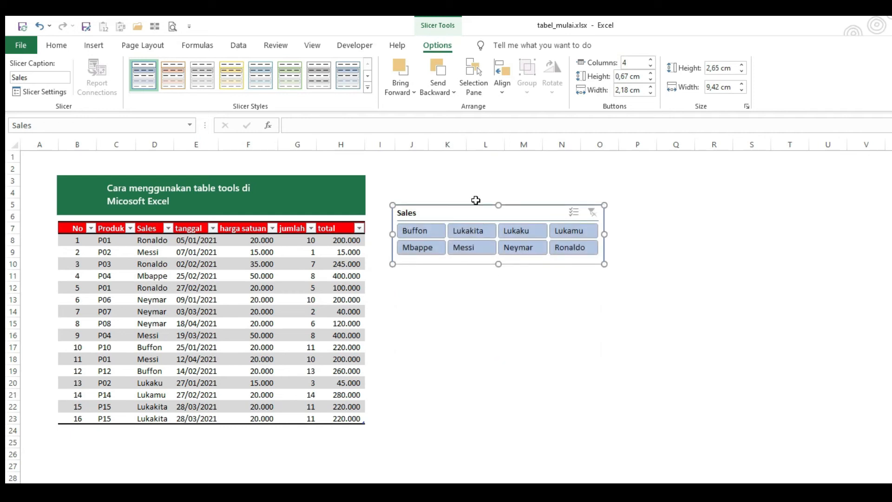
pyautogui.moveTo(474, 200); pyautogui.dragTo(459, 176)
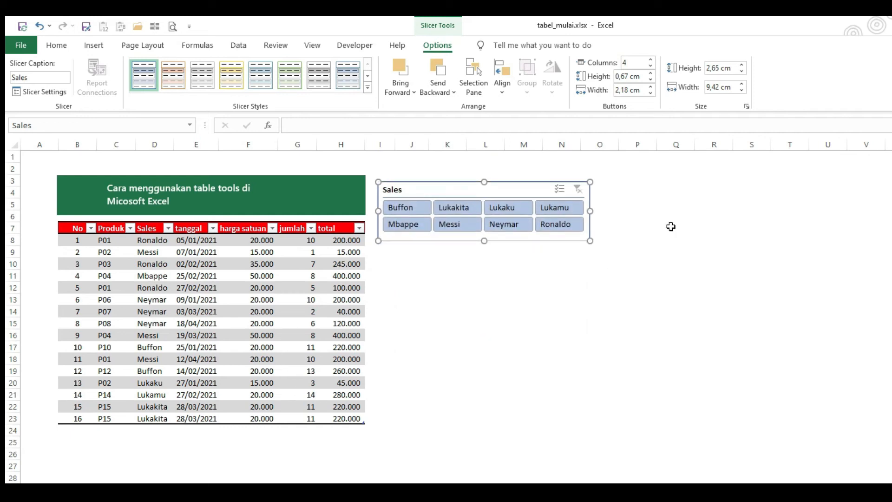
# Set the Sales slicer's width to 8.9 cm and height to 2.5 cm, and align its upper edge with the title banner
pyautogui.click(741, 91)
pyautogui.click(741, 91)
pyautogui.click(742, 91)
pyautogui.click(742, 91)
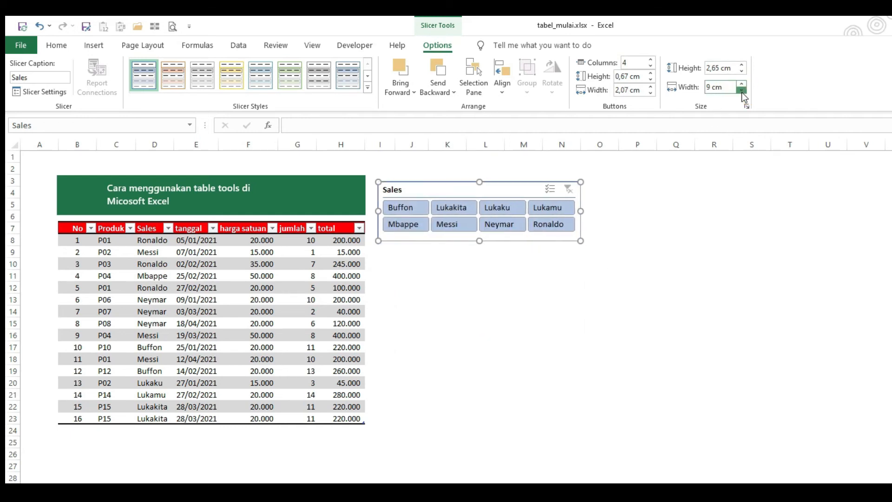
pyautogui.click(741, 72)
pyautogui.click(742, 72)
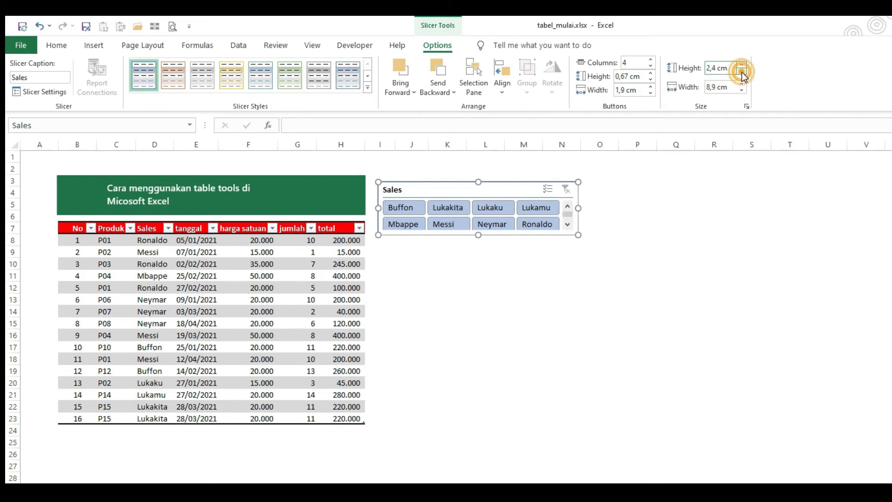
pyautogui.moveTo(492, 191); pyautogui.dragTo(491, 187)
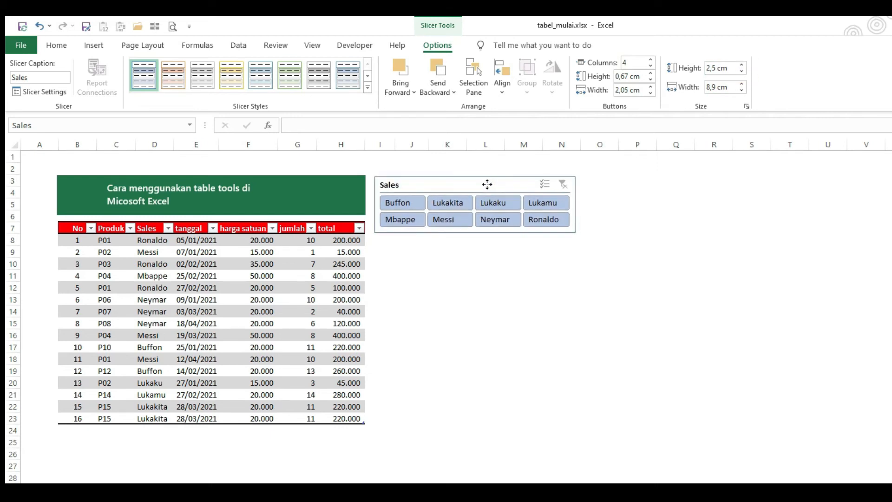
pyautogui.click(828, 251)
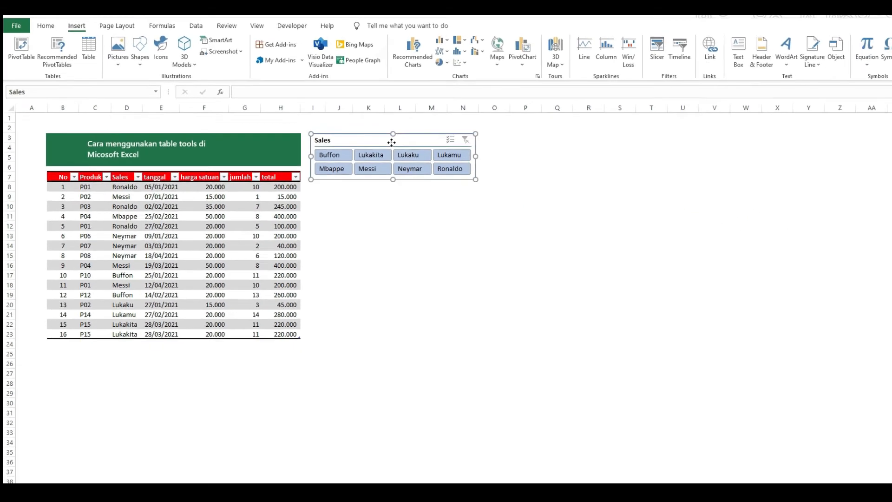
pyautogui.click(455, 176)
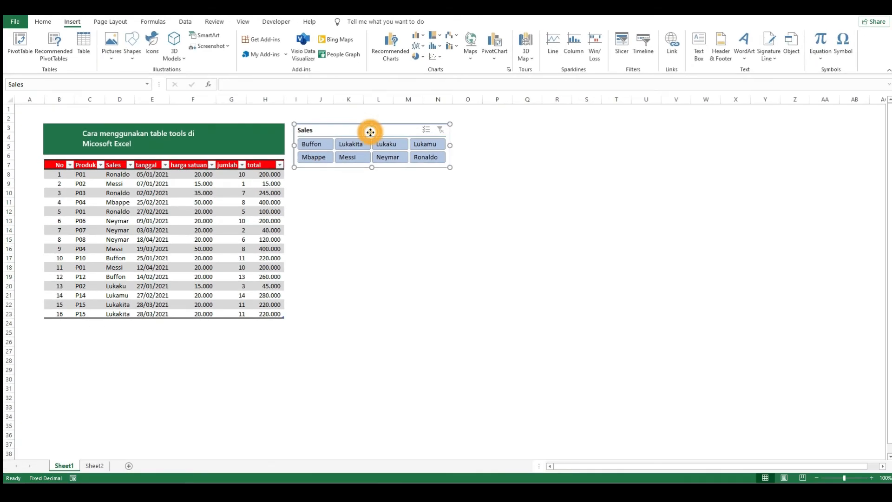
pyautogui.click(368, 209)
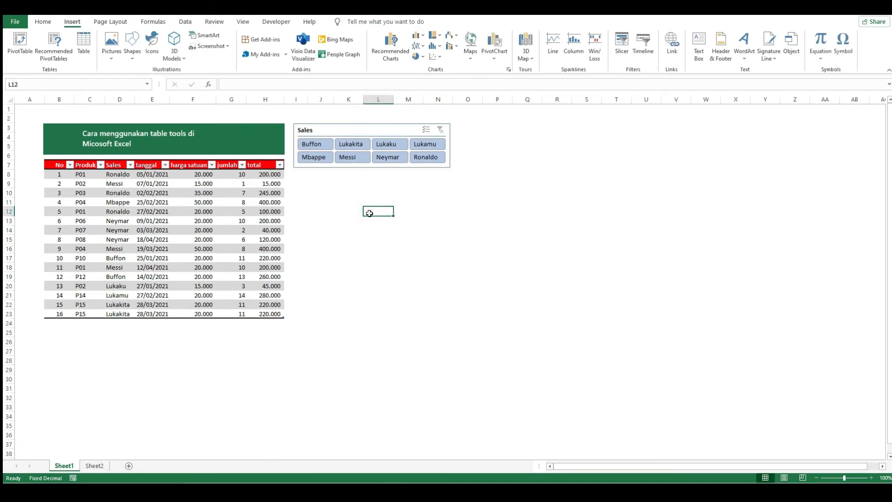
# Insert a Treemap chart from the data in the table's Produk, Sales and total columns
pyautogui.click(85, 159)
pyautogui.keyDown('ctrl'); pyautogui.click(114, 159); pyautogui.keyUp('ctrl')
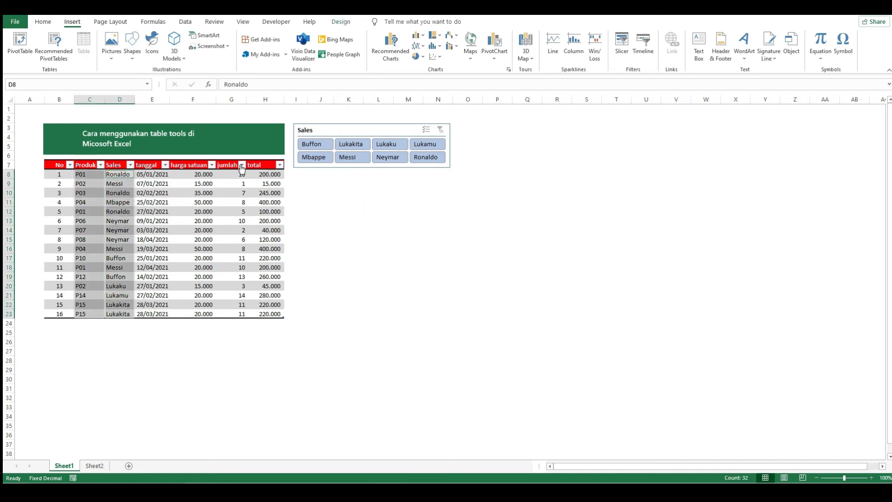
pyautogui.keyDown('ctrl'); pyautogui.click(260, 160); pyautogui.keyUp('ctrl')
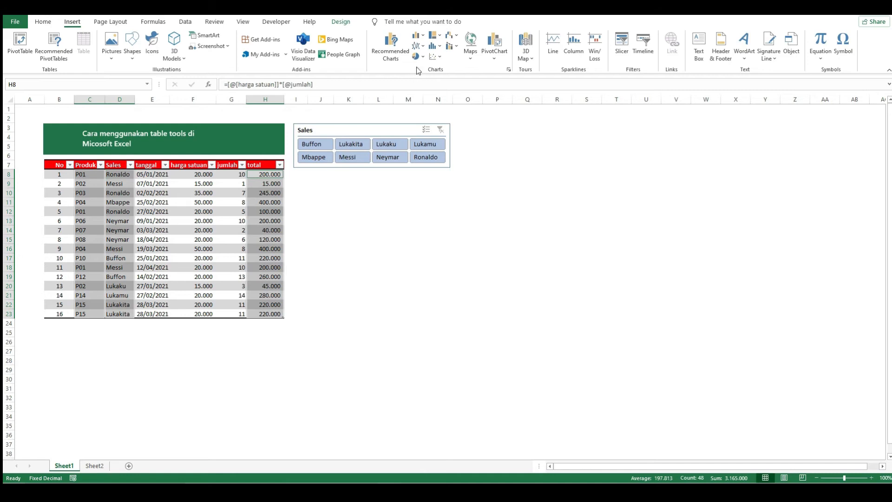
pyautogui.click(441, 38)
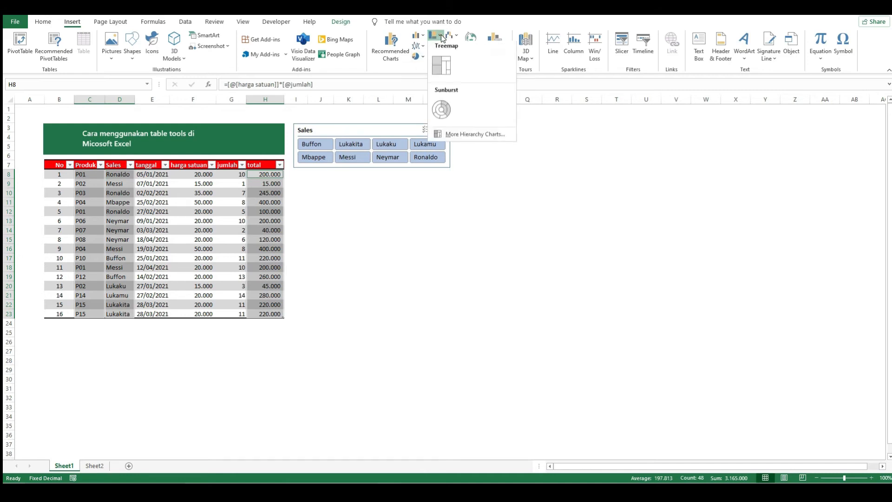
pyautogui.click(440, 63)
# Title the treemap "grafik penjualan" and fit the chart below the slicer, with its lower edge at the end of row 23
pyautogui.moveTo(471, 185); pyautogui.dragTo(470, 185)
pyautogui.doubleClick(422, 183)
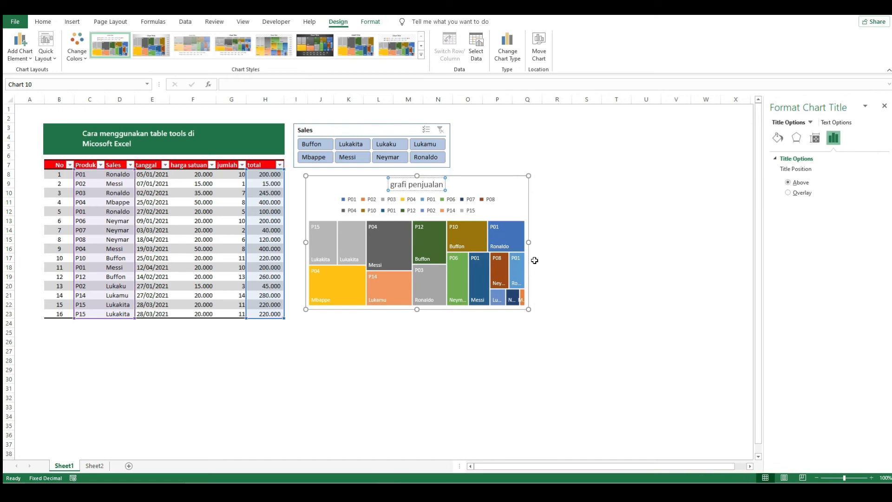
pyautogui.write('k')
pyautogui.click(562, 230)
pyautogui.moveTo(408, 310); pyautogui.dragTo(408, 315)
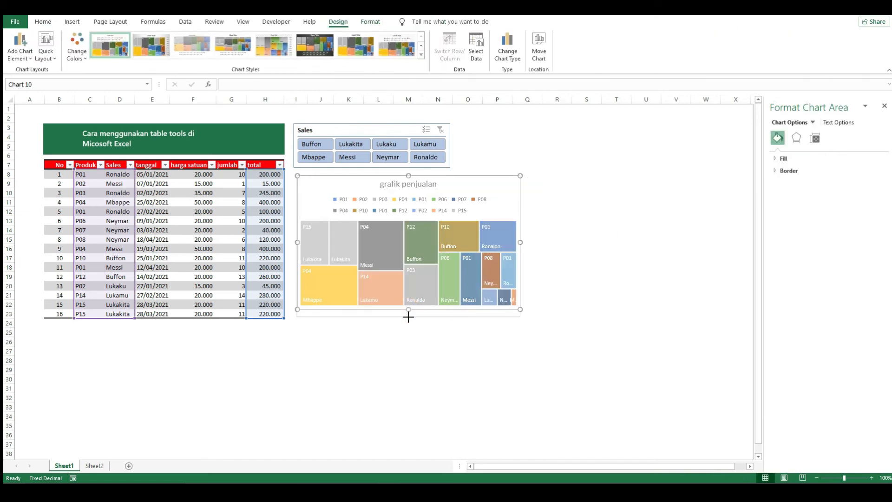
pyautogui.click(618, 277)
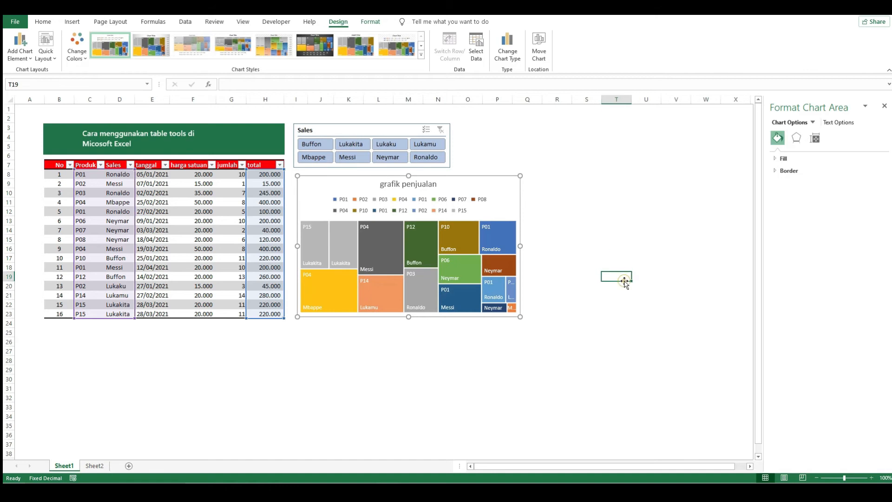
# Try filtering the table and treemap by Buffon and Lukakita with the Sales slicer, and clear the filter
pyautogui.click(330, 147)
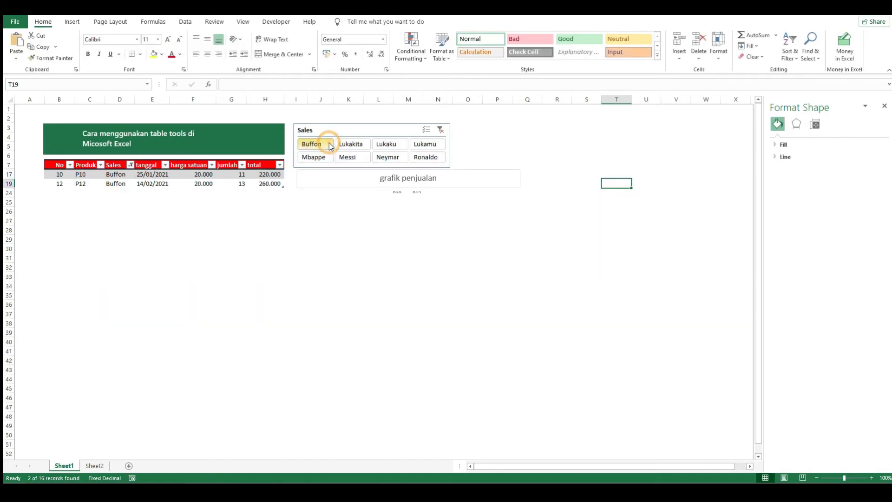
pyautogui.click(364, 146)
pyautogui.click(441, 130)
# Move the treemap directly below the table and try the Sales slicer with Lukamu, Lukaku, Buffon, Messi and Neymar in turn
pyautogui.moveTo(468, 181); pyautogui.dragTo(215, 330)
pyautogui.click(417, 146)
pyautogui.click(386, 149)
pyautogui.click(311, 144)
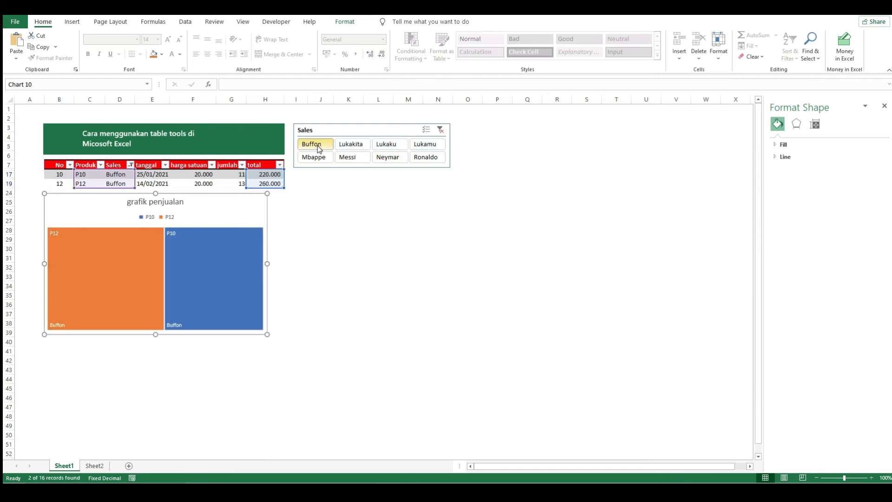
pyautogui.click(349, 157)
pyautogui.click(402, 160)
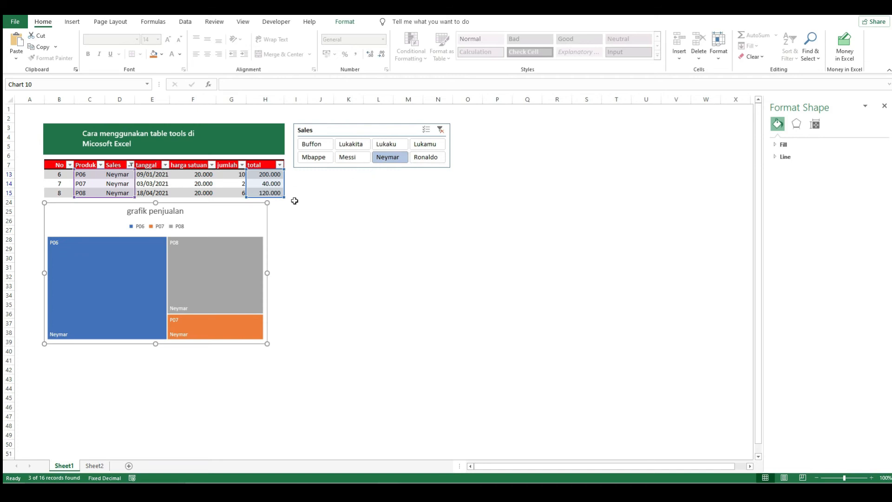
# Clear the Sales slicer's filter and move the treemap back below the slicer, beside the table
pyautogui.click(440, 129)
pyautogui.moveTo(248, 339); pyautogui.dragTo(498, 193)
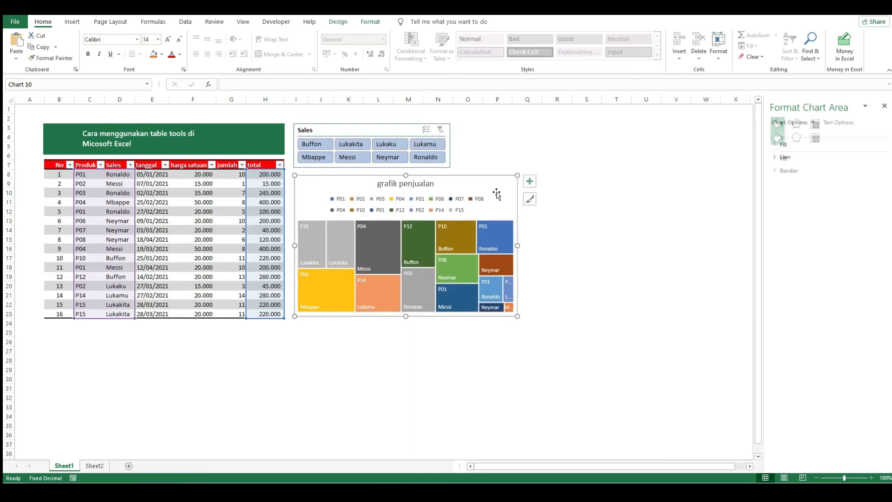
pyautogui.click(575, 220)
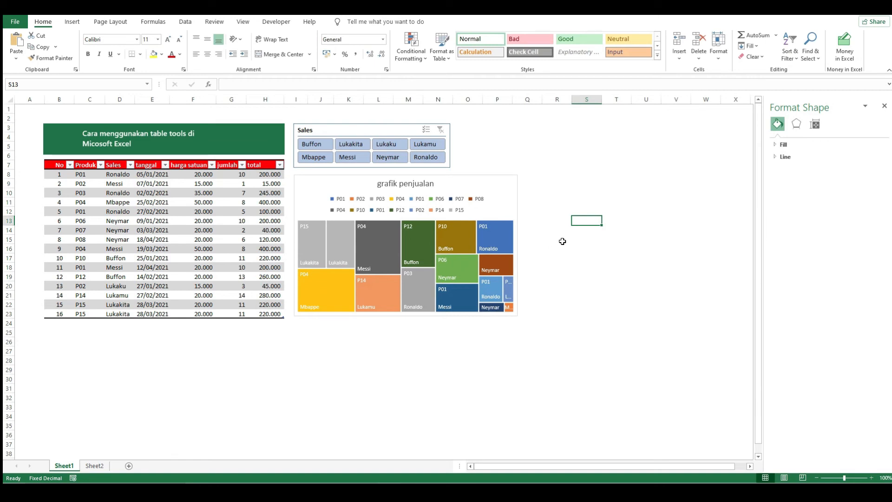
# Select the Sales slicer and the treemap chart together and copy both
pyautogui.click(379, 134)
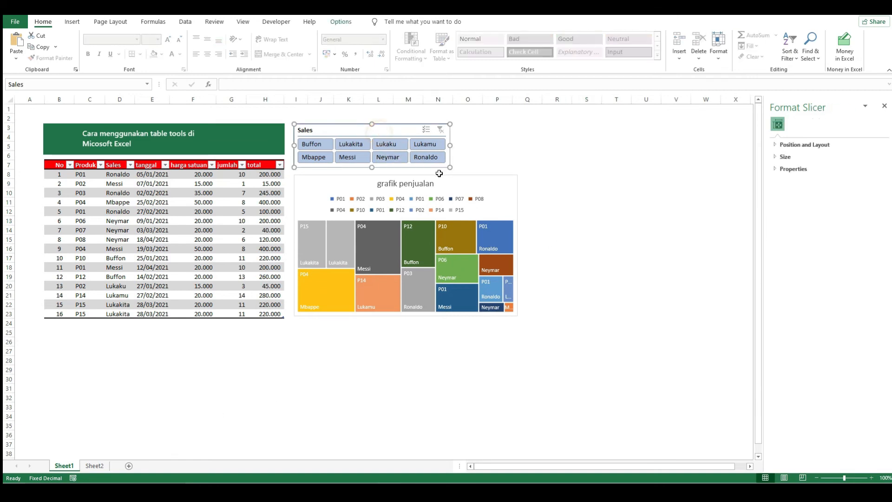
pyautogui.click(486, 187)
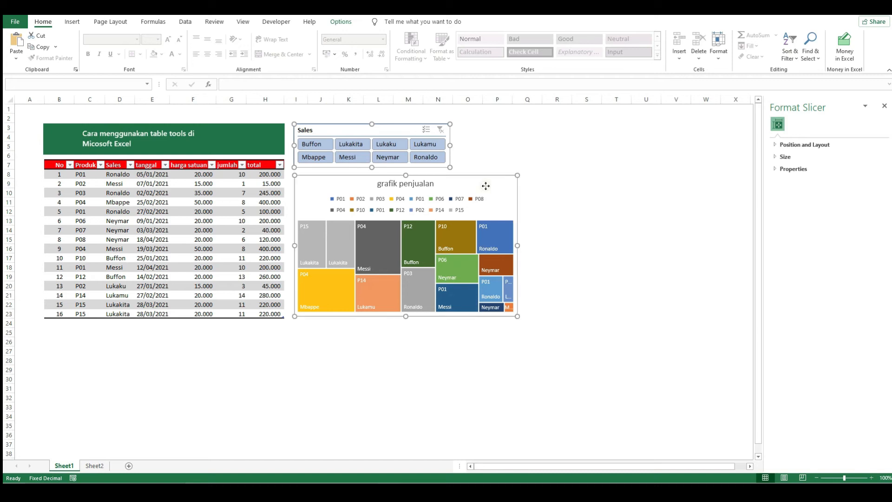
pyautogui.click(493, 149)
pyautogui.click(404, 128)
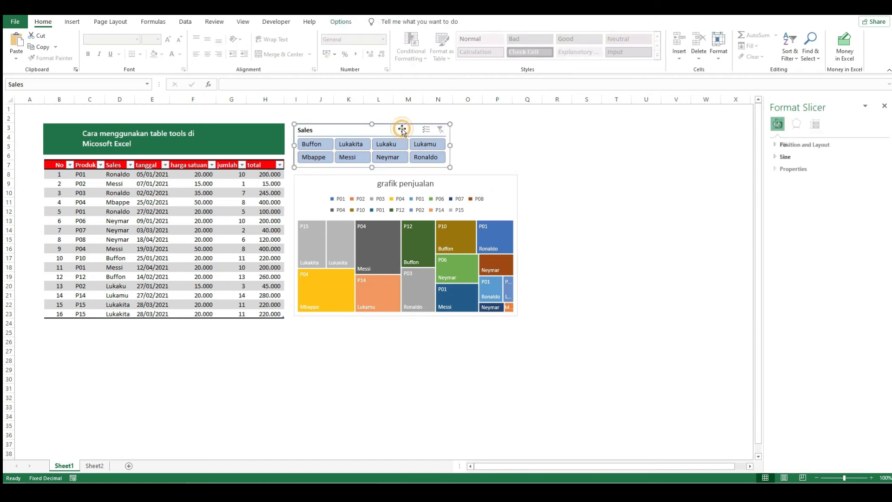
pyautogui.click(480, 186)
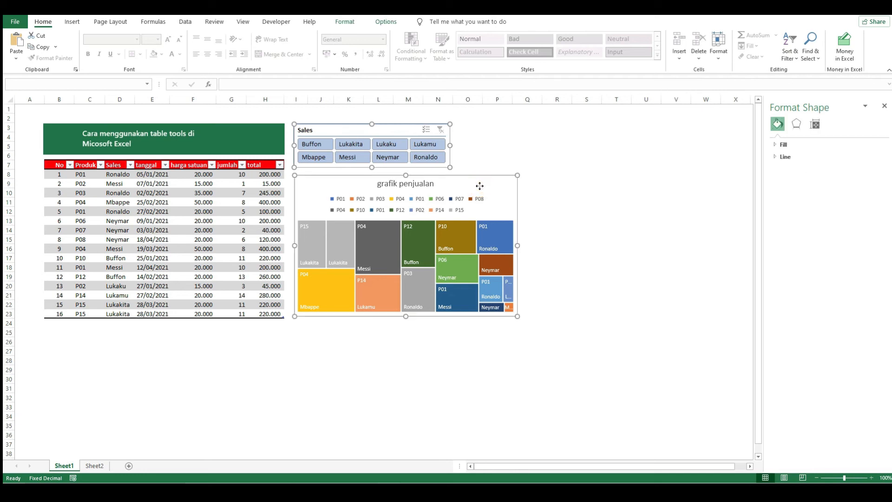
pyautogui.rightClick(480, 186)
pyautogui.click(513, 197)
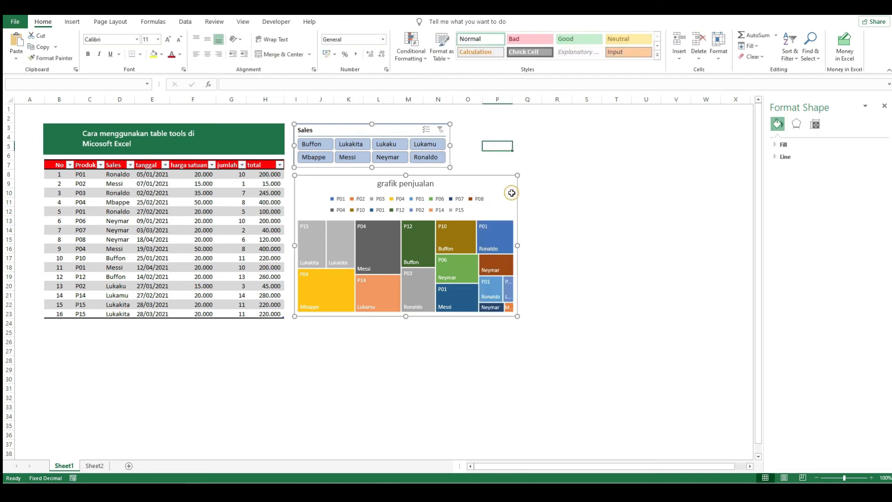
# Paste the copied slicer and treemap chart into Sheet2 at cell E6
pyautogui.click(95, 466)
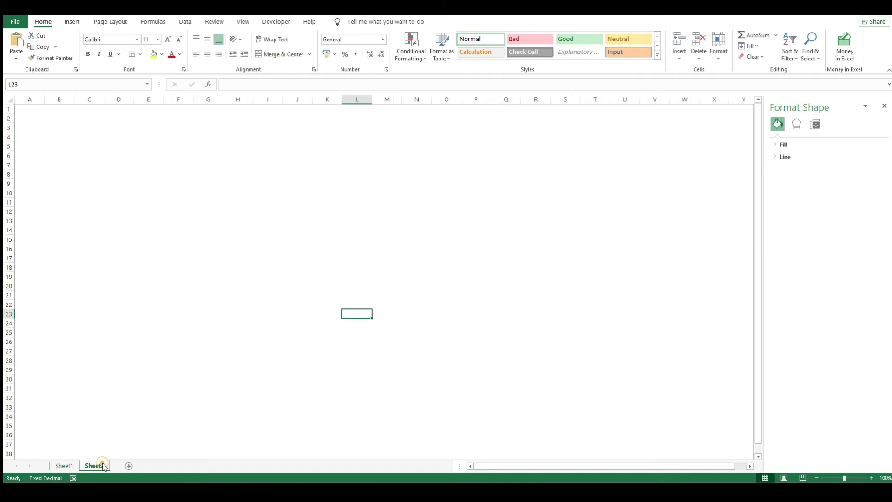
pyautogui.click(154, 159)
pyautogui.hotkey('ctrl', 'v')
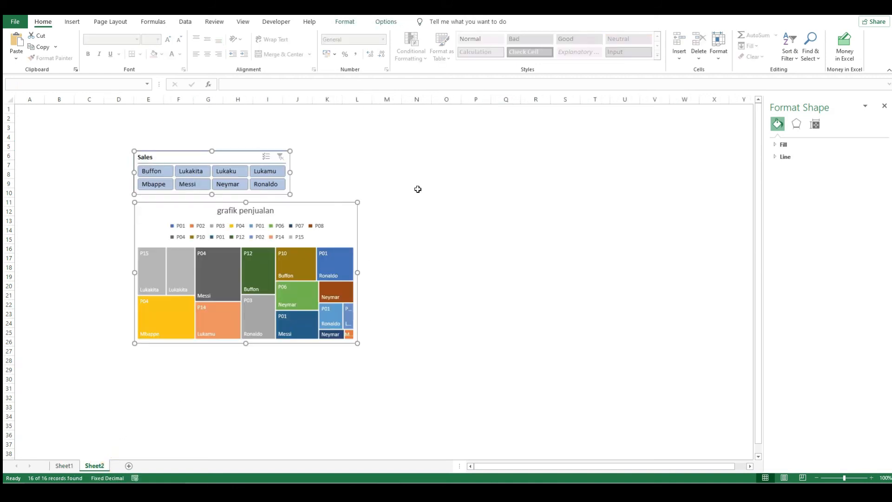
pyautogui.click(417, 192)
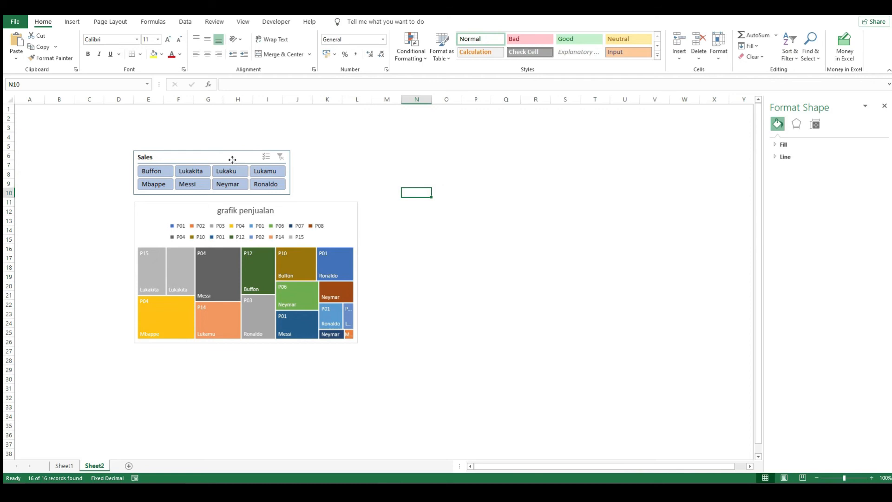
# Place the slicer near column B at row 3 on Sheet2, put the treemap beside it at column H and enlarge the chart
pyautogui.moveTo(233, 160); pyautogui.dragTo(162, 137)
pyautogui.moveTo(297, 205); pyautogui.dragTo(413, 135)
pyautogui.moveTo(460, 268); pyautogui.dragTo(487, 278)
pyautogui.click(589, 193)
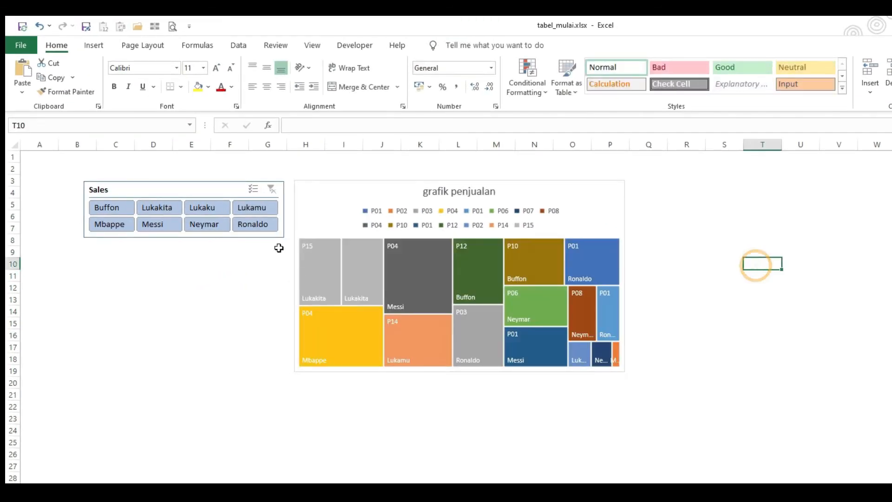
# Try filtering the Sheet2 treemap with the slicer, selecting Buffon, Lukakita and Messi one at a time
pyautogui.click(125, 208)
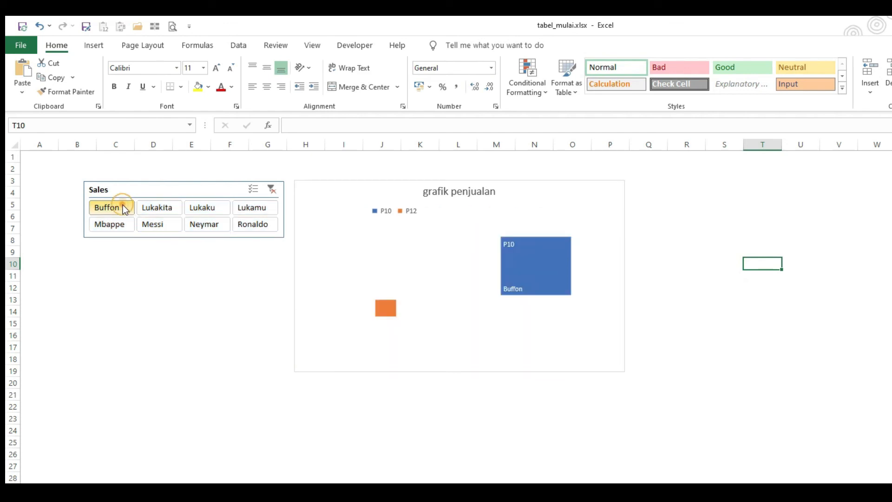
pyautogui.click(157, 208)
pyautogui.click(157, 225)
pyautogui.click(157, 207)
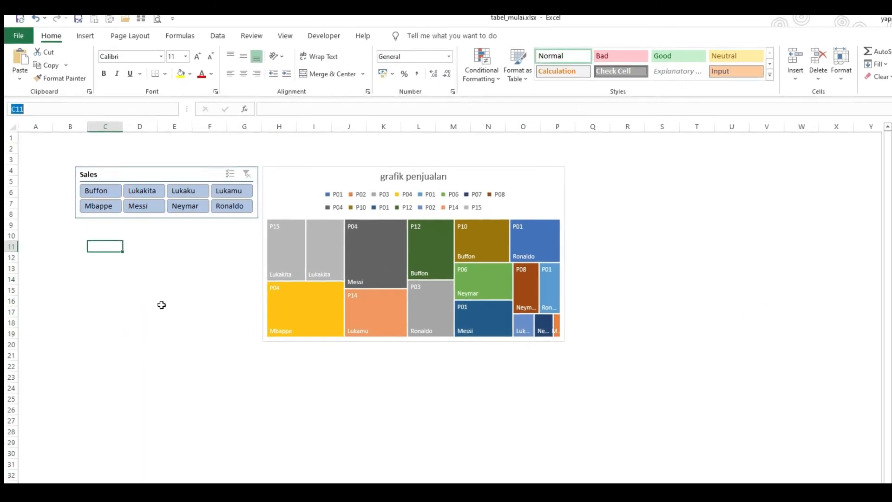
# Examine the list of defined names in the workbook
pyautogui.click(170, 108)
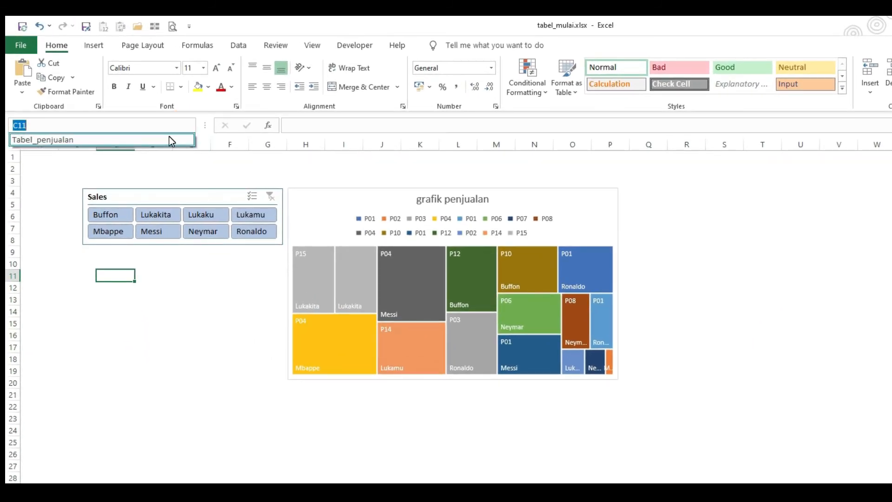
pyautogui.click(169, 139)
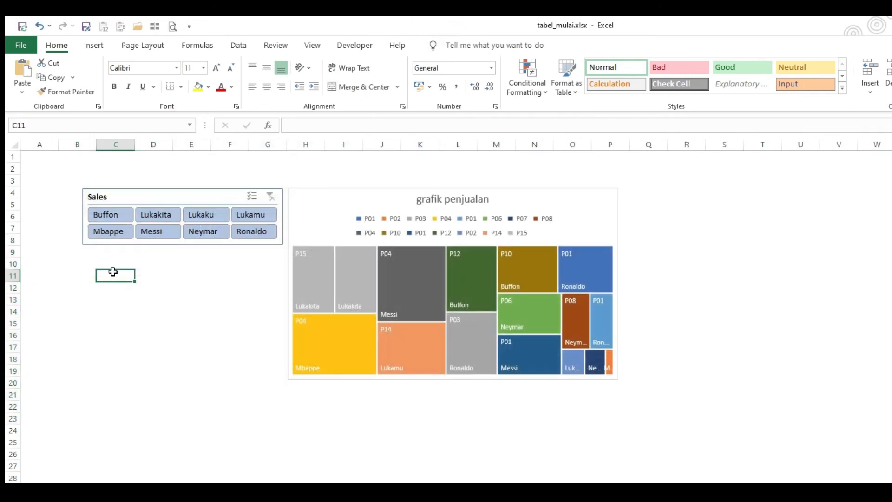
pyautogui.click(91, 271)
# Enter the label "Periode" in cell C11 below the slicer on Sheet2
pyautogui.click(114, 272)
pyautogui.write('Periode')
pyautogui.press('Return')
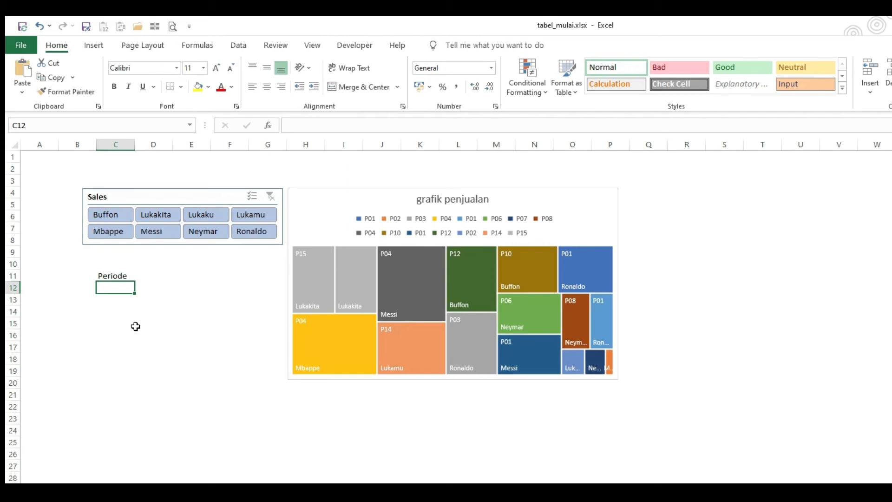
# Enter the formula =MIN(Tabel_penjualan[tanggal]) in cell C12 to return the earliest sales date
pyautogui.write('=min')
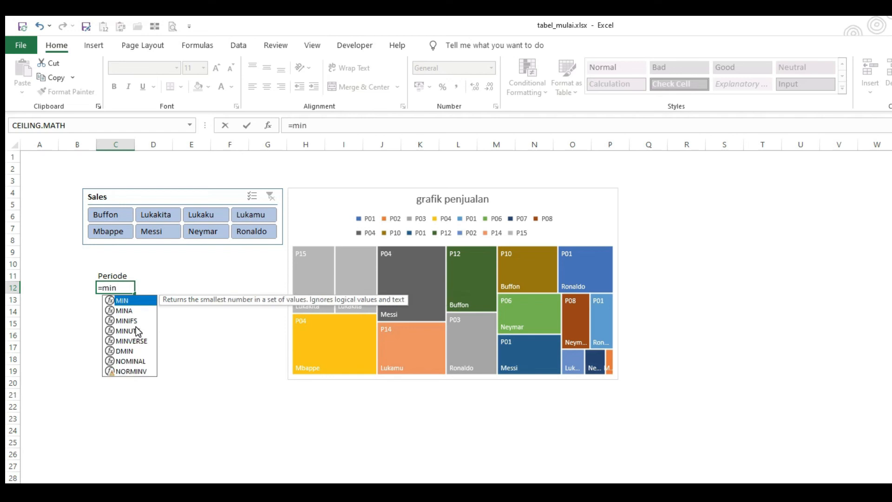
pyautogui.press('Tab')
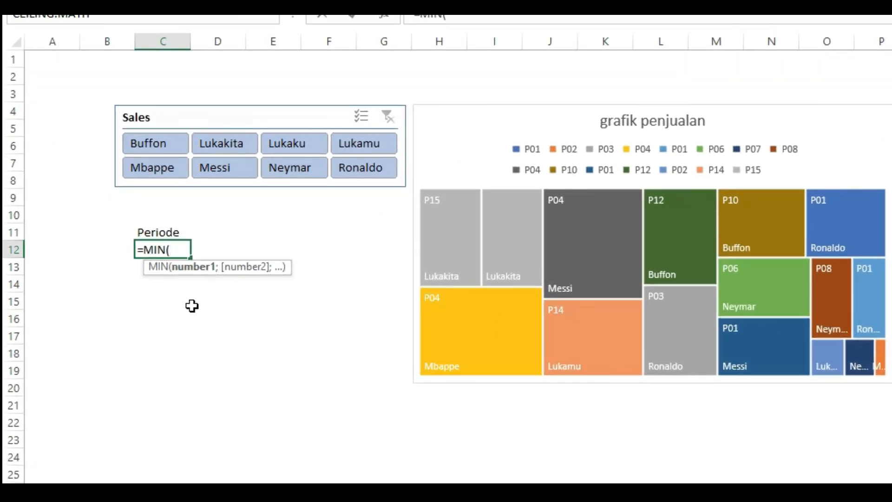
pyautogui.write('ta')
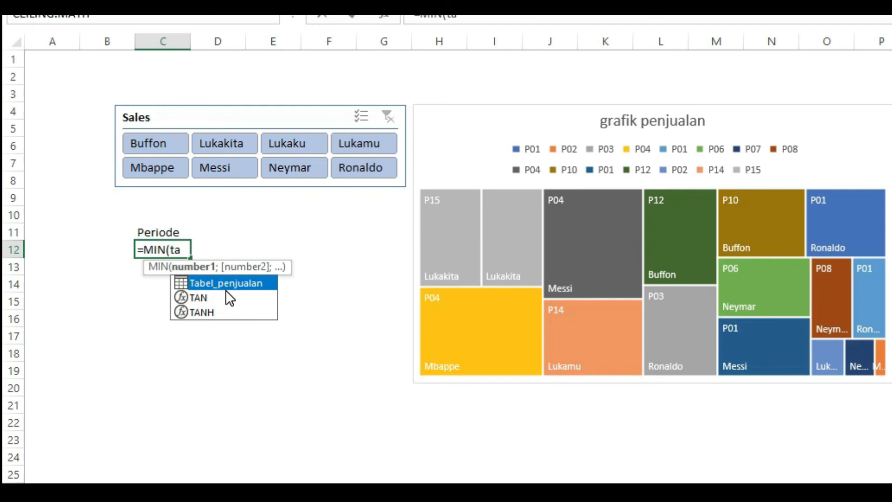
pyautogui.press('Tab')
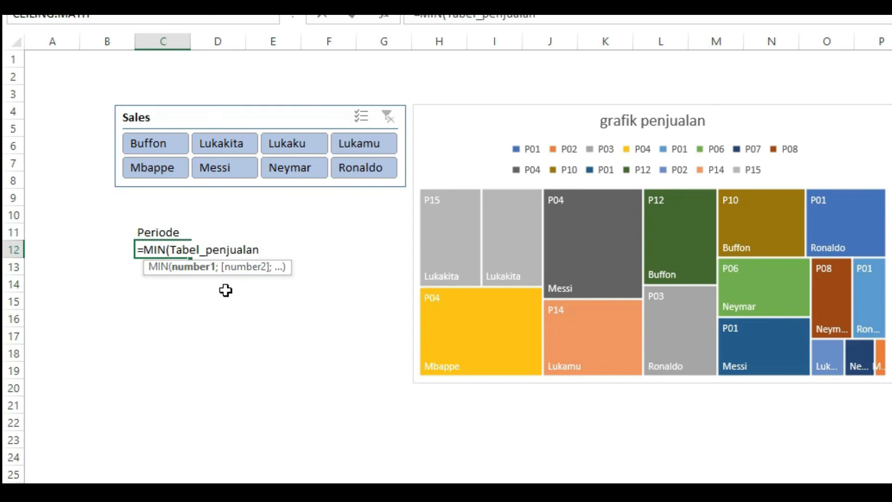
pyautogui.write('[')
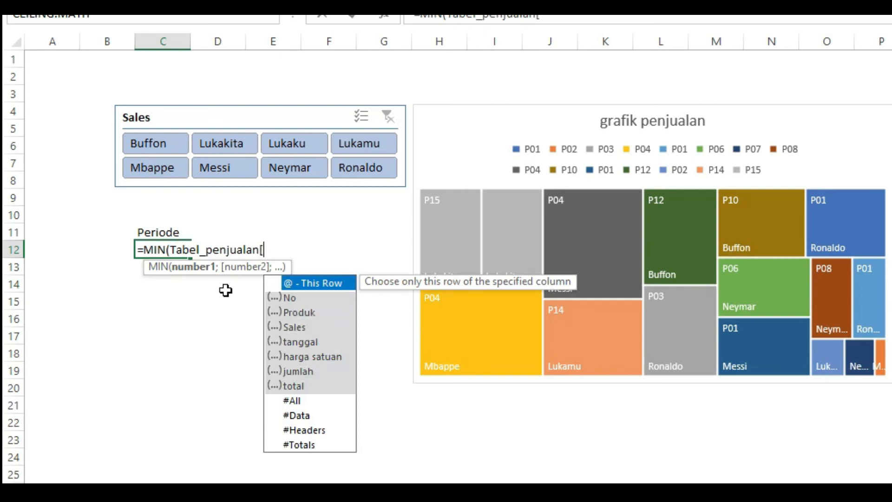
pyautogui.press('Down')
pyautogui.press('Down')
pyautogui.press('Down')
pyautogui.press('Down')
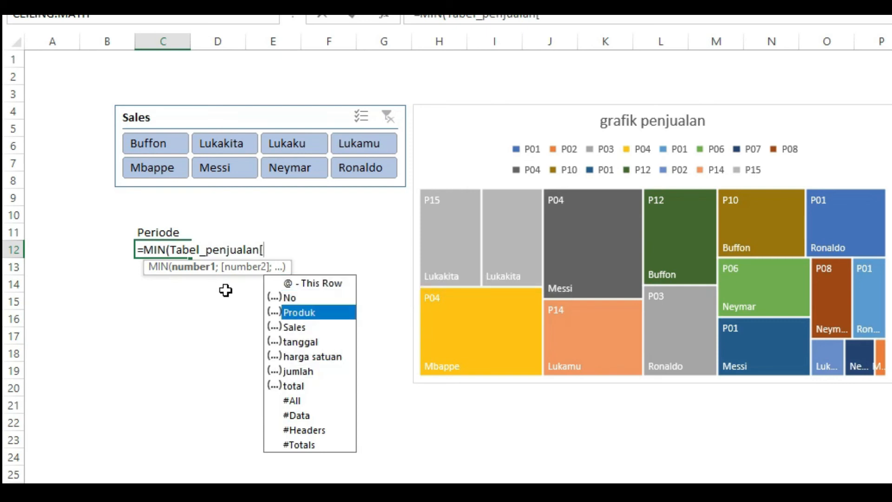
pyautogui.doubleClick(331, 342)
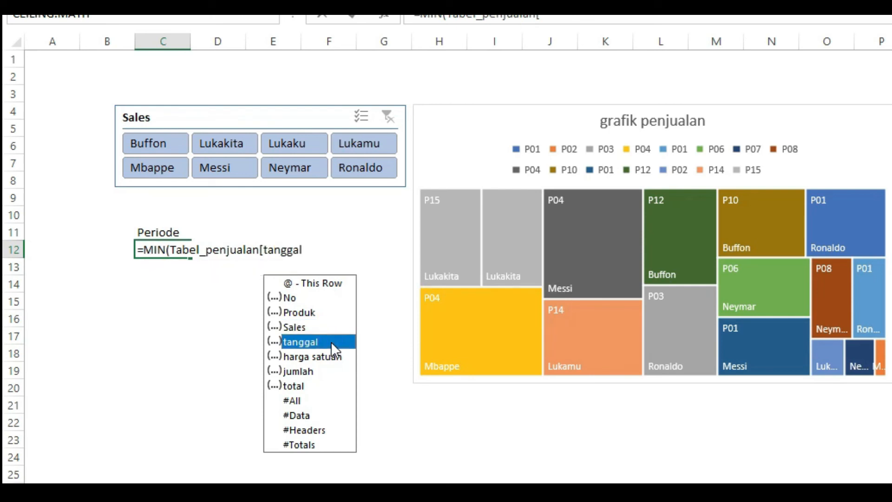
pyautogui.write(']')
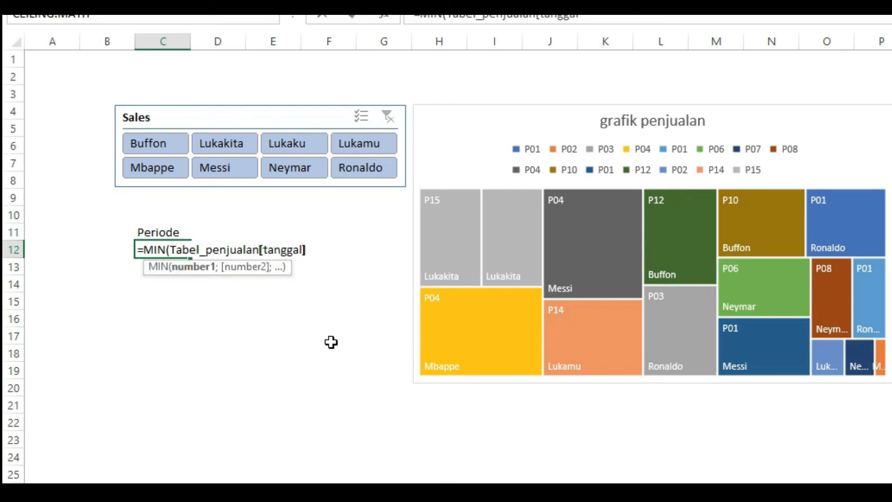
pyautogui.write(')')
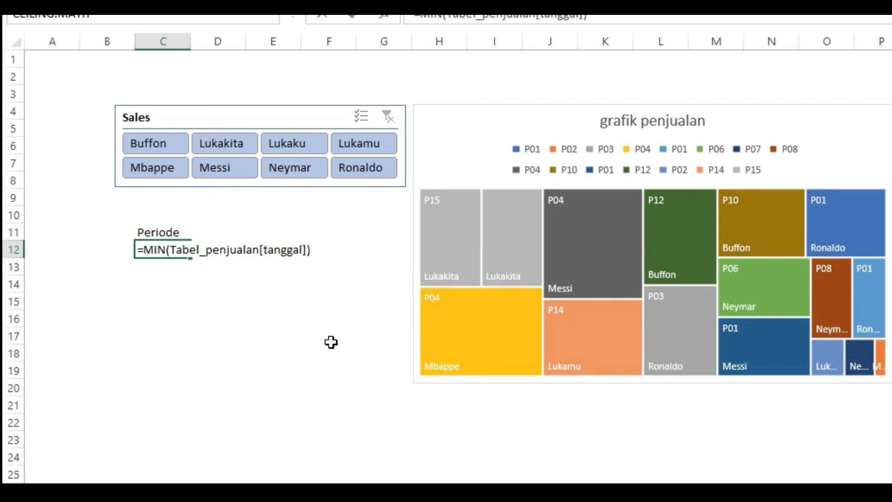
pyautogui.press('Return')
# Format cell C12 as a long date with weekday, day, month name and year
pyautogui.press('Up')
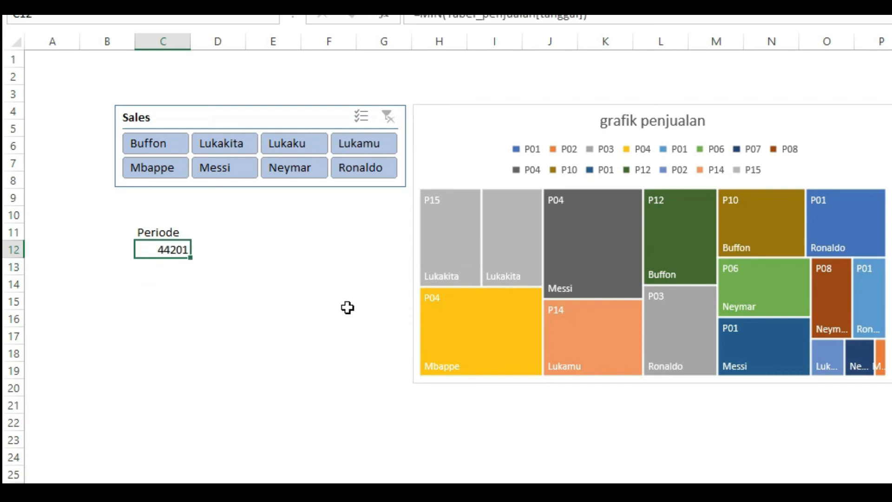
pyautogui.click(712, 160)
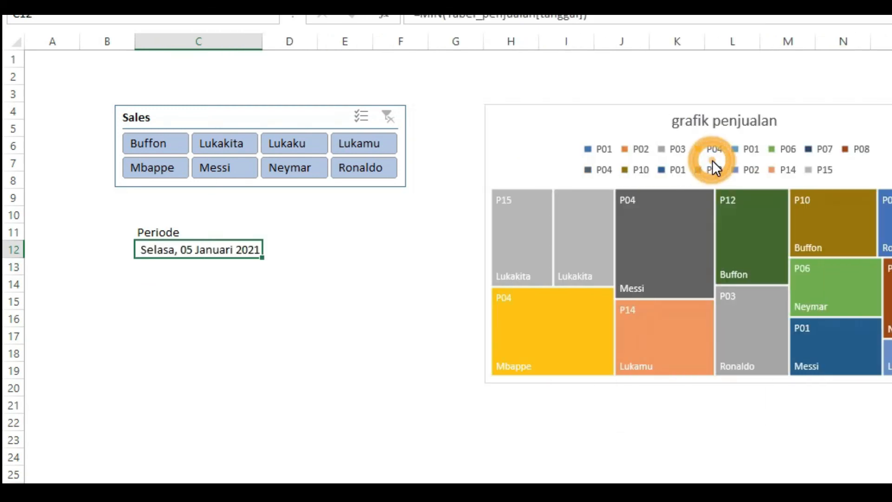
pyautogui.click(339, 331)
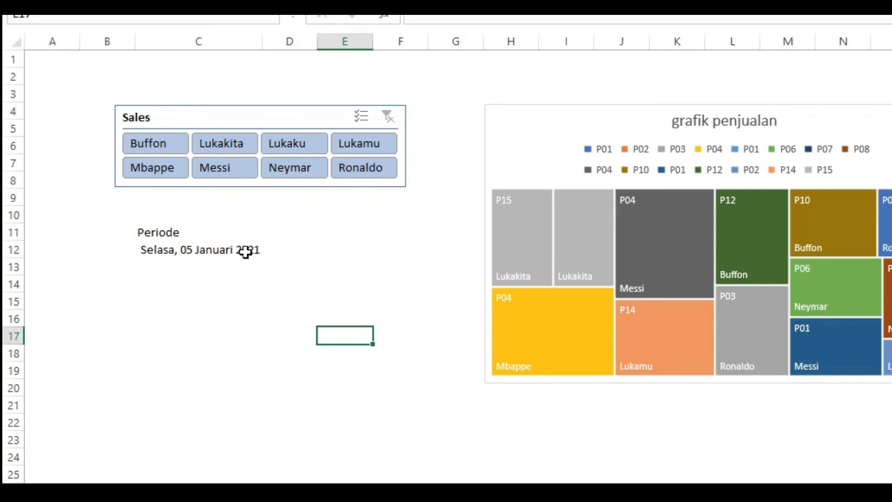
# Enter the text "s/d" in cell C13 below the start date
pyautogui.click(245, 250)
pyautogui.click(235, 272)
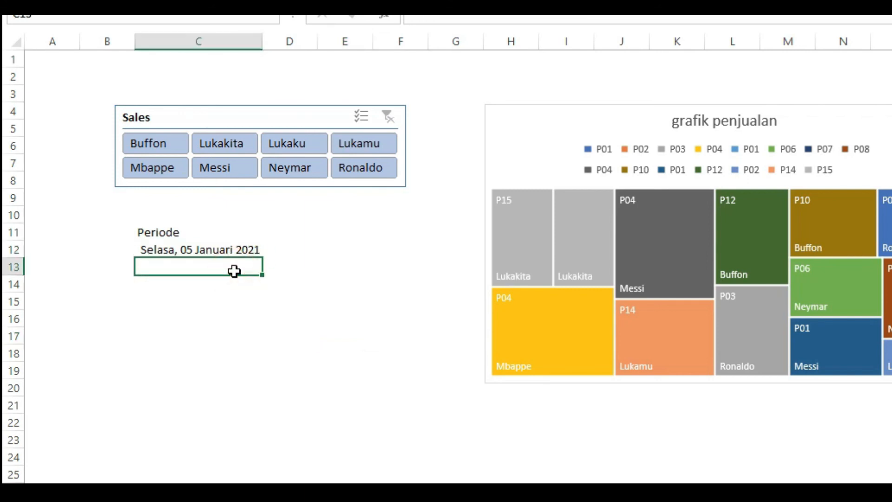
pyautogui.write('s/d')
pyautogui.press('Return')
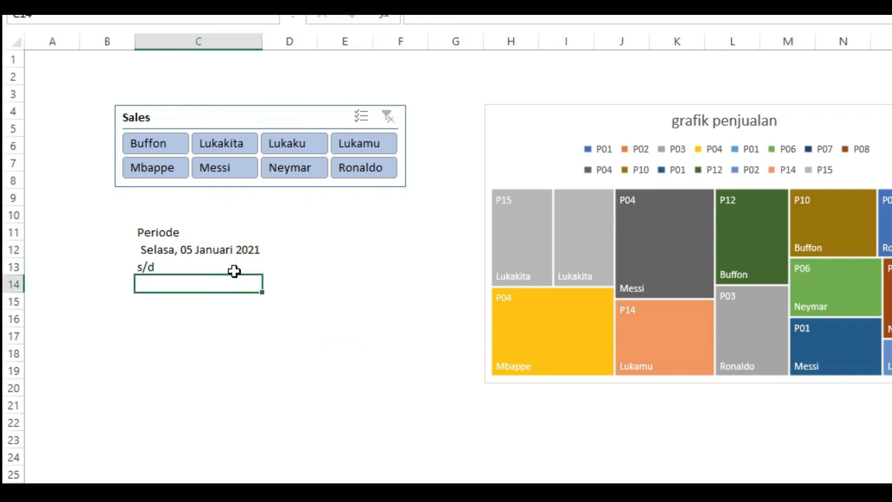
# Copy the start date formula from C12 into cell C14
pyautogui.press('Up')
pyautogui.press('Up')
pyautogui.hotkey('ctrl', 'c')
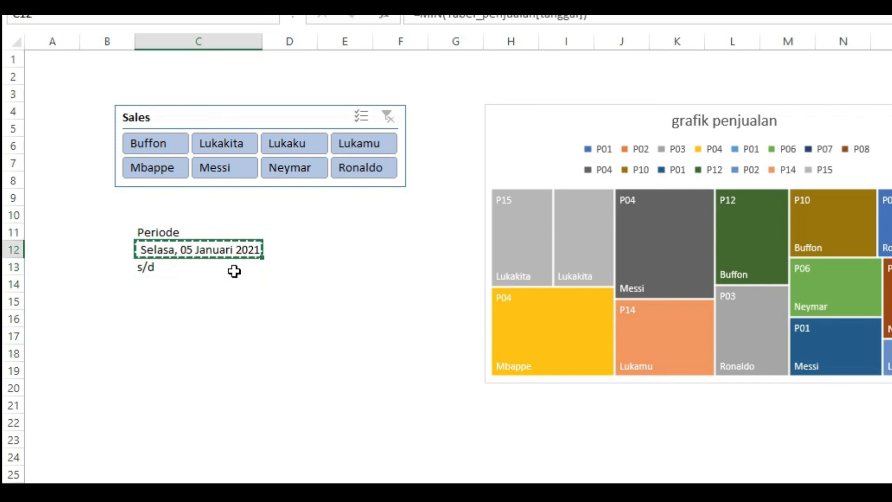
pyautogui.press('Down')
pyautogui.press('Down')
pyautogui.hotkey('ctrl', 'v')
pyautogui.press('Escape')
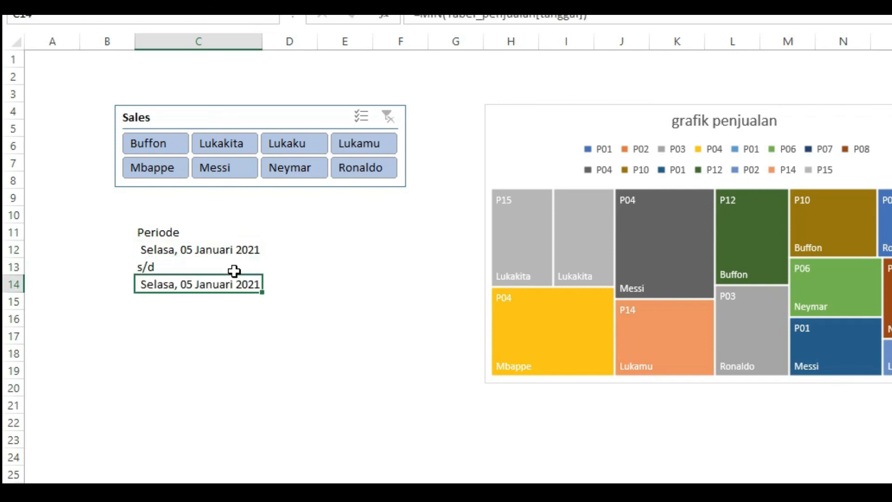
# Change the function in C14 to MAX so the formula returns the latest date in Tabel_penjualan[tanggal]
pyautogui.press('F2')
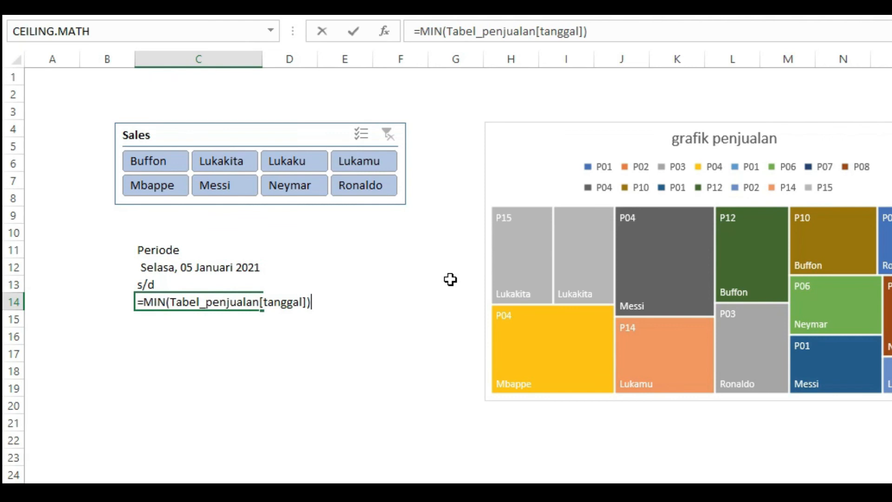
pyautogui.click(443, 31)
pyautogui.press('BackSpace')
pyautogui.press('BackSpace')
pyautogui.write('ax')
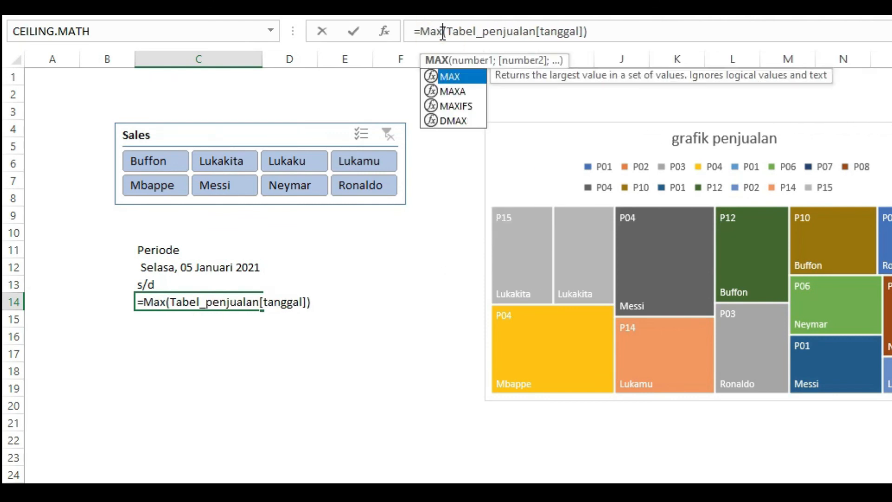
pyautogui.press('Return')
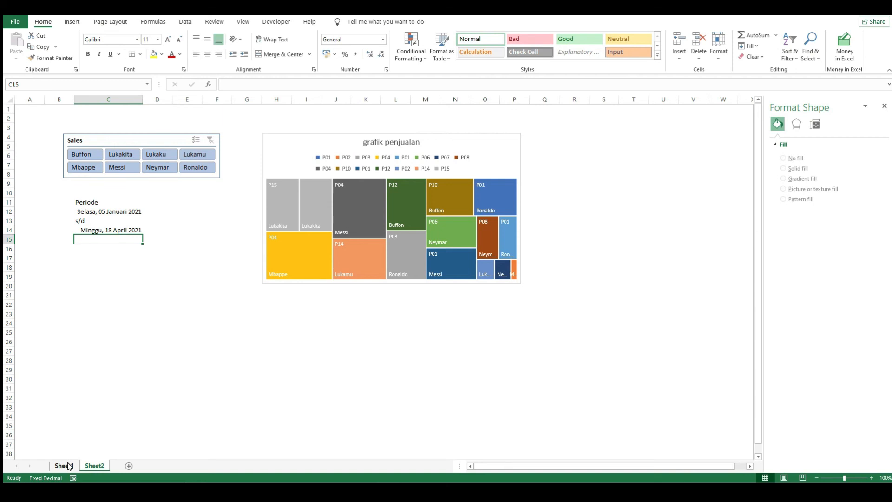
# Examine the January and April dates in the tanggal column's filter list on Sheet1, and return to Sheet2
pyautogui.click(65, 466)
pyautogui.click(119, 220)
pyautogui.click(166, 165)
pyautogui.click(74, 292)
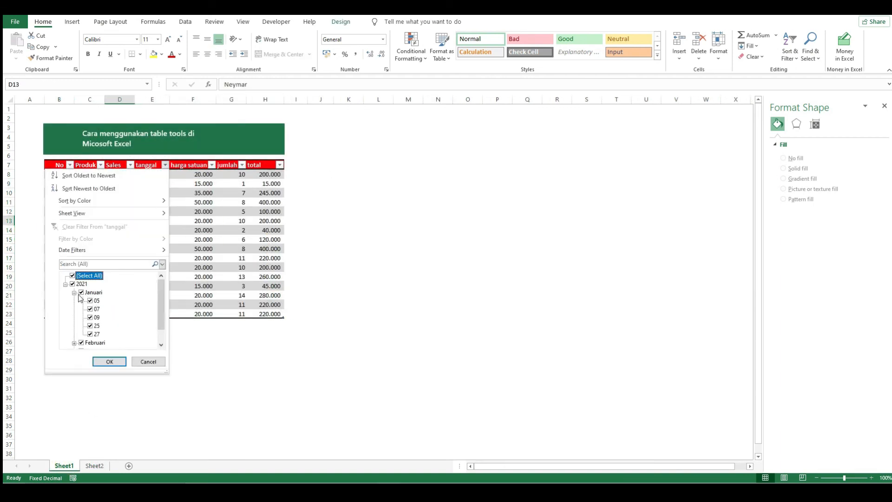
pyautogui.click(74, 292)
pyautogui.click(74, 317)
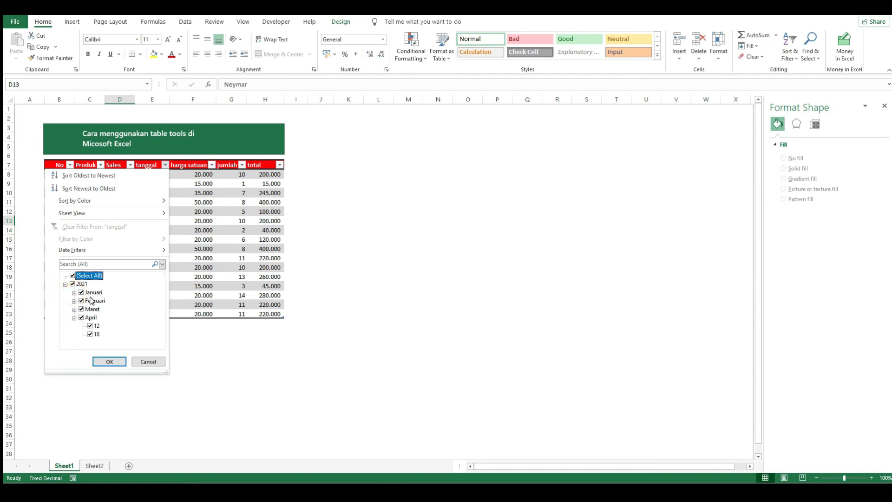
pyautogui.click(137, 362)
pyautogui.click(97, 466)
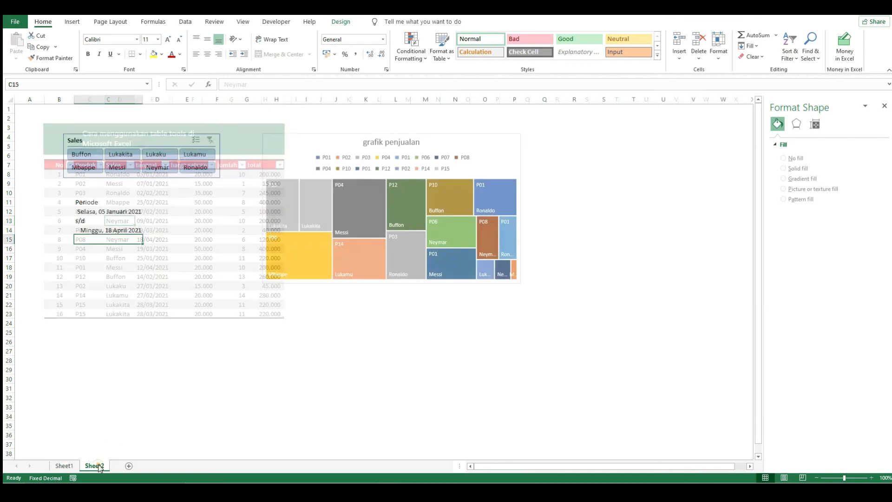
pyautogui.click(96, 230)
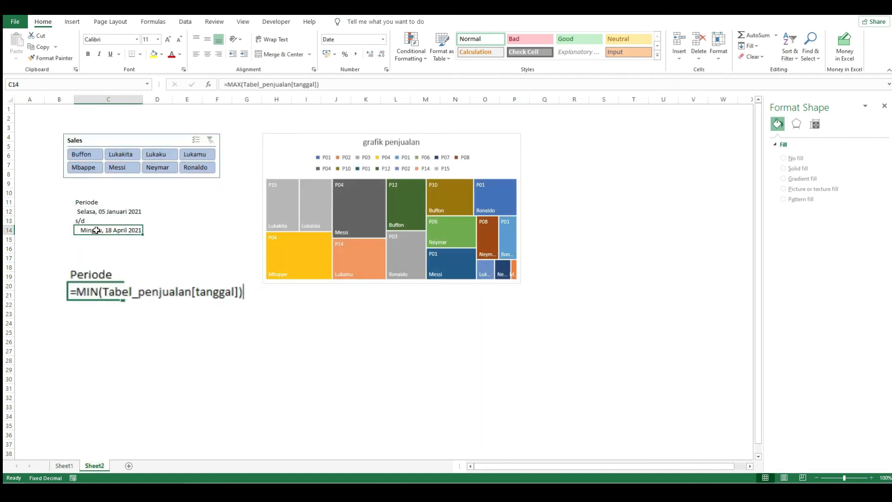
pyautogui.press('Down')
pyautogui.press('Down')
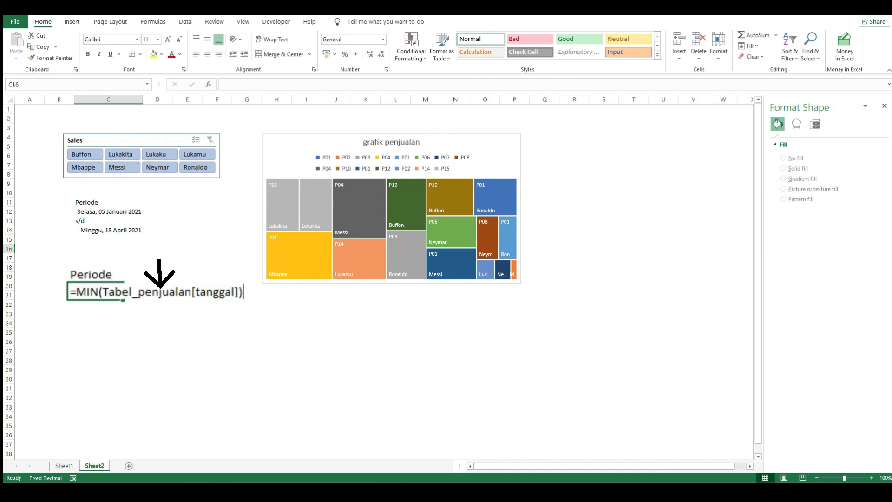
pyautogui.press('Down')
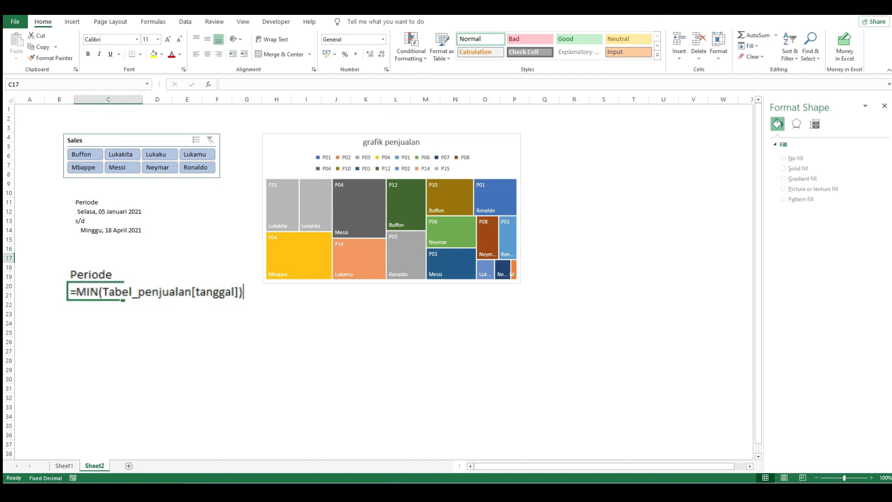
# Create a PivotTable from tabel_penjualan on the existing worksheet at Sheet2 cell C25
pyautogui.click(126, 332)
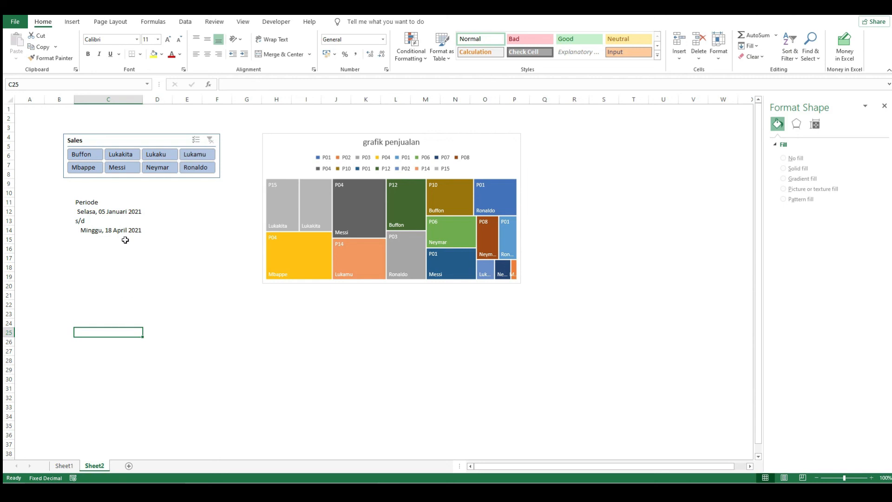
pyautogui.click(71, 23)
pyautogui.click(19, 45)
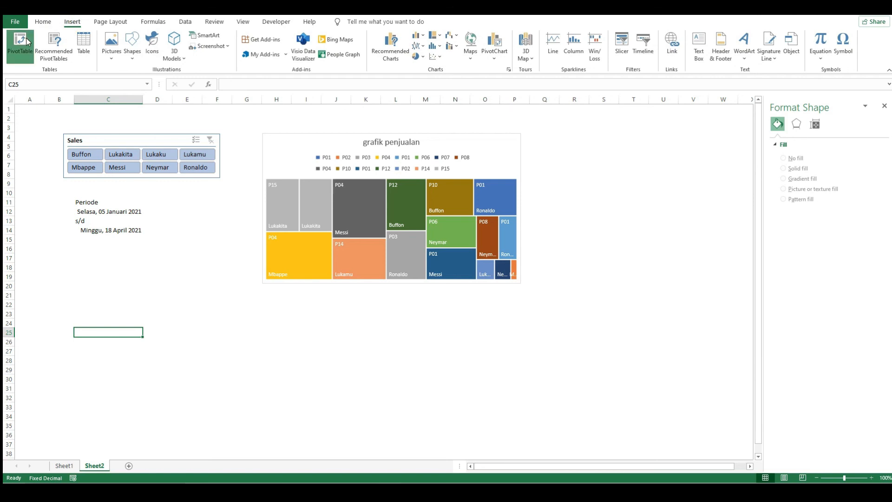
pyautogui.write('t')
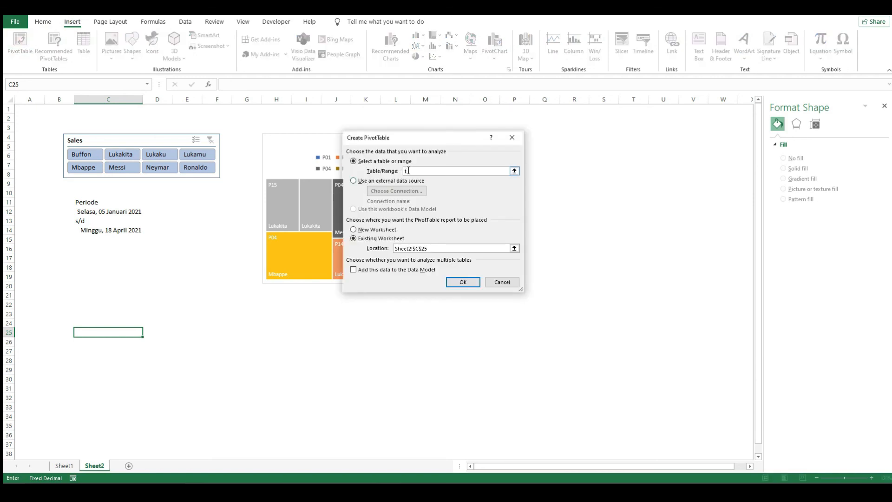
pyautogui.write('abel_penjualan')
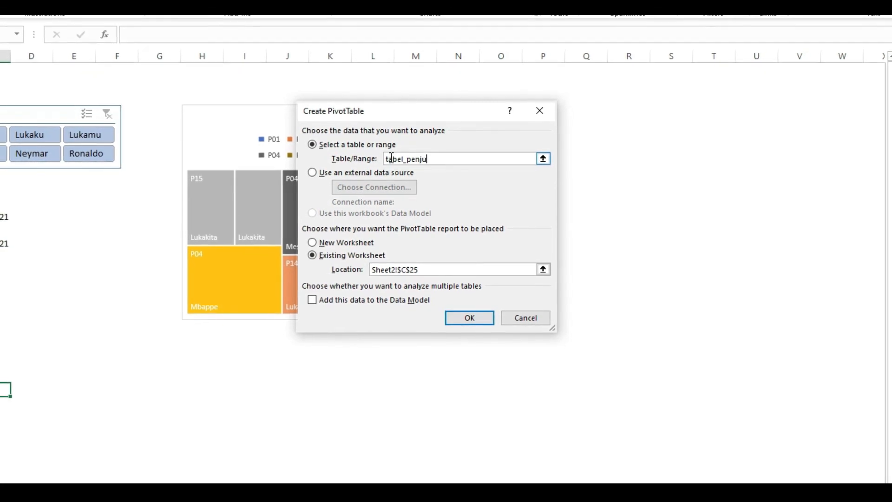
pyautogui.press('Return')
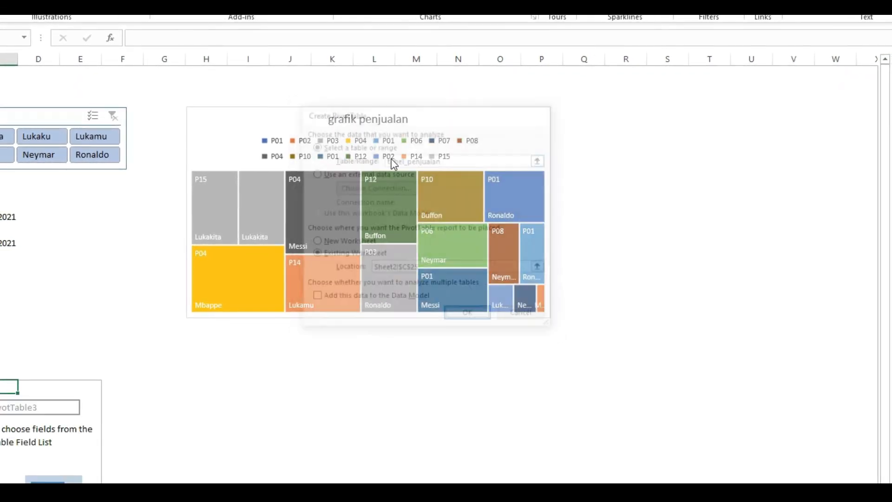
# Close the Format Shape pane, and build the PivotTable with Produk as rows and the sum of total as values
pyautogui.scroll(-2, 161, 308)
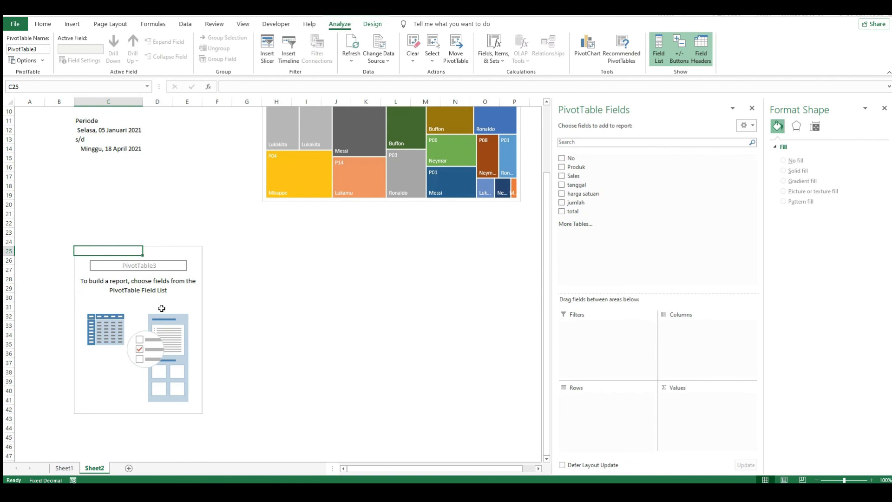
pyautogui.click(884, 108)
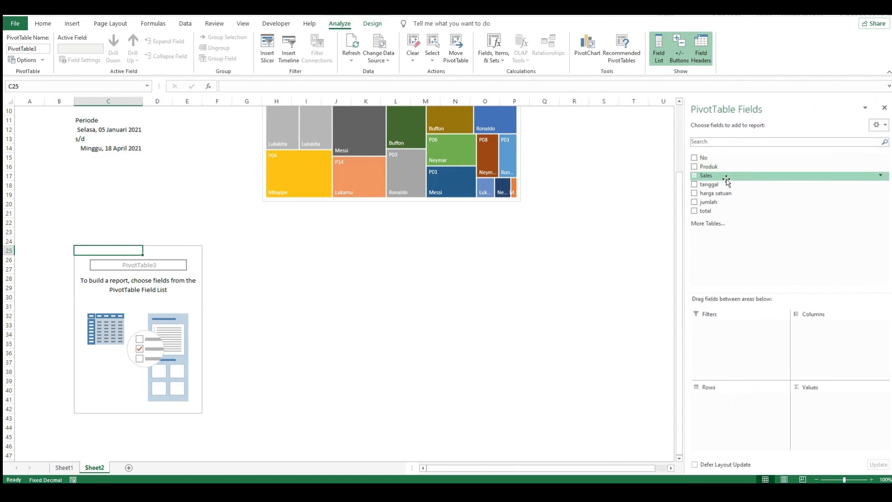
pyautogui.click(726, 167)
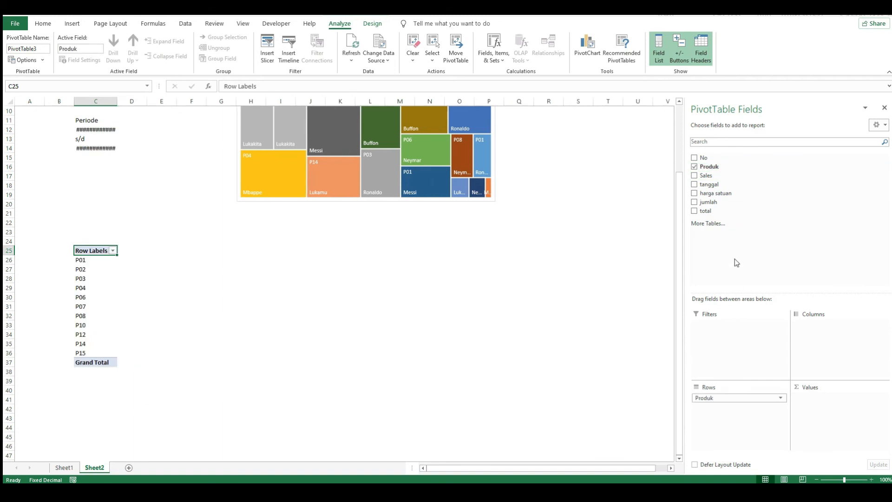
pyautogui.click(715, 211)
pyautogui.click(246, 305)
# Review the PivotTable's data source on Sheet2 and keep it set to tabel_penjualan
pyautogui.scroll(1, 245, 305)
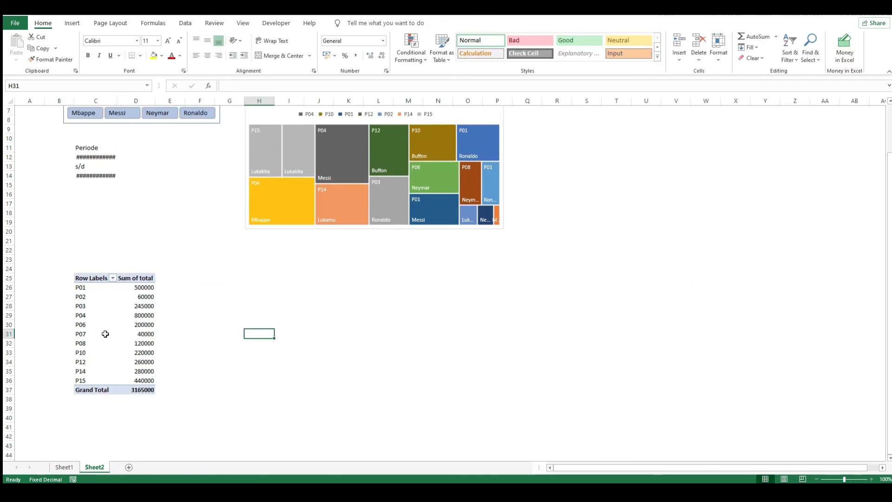
pyautogui.click(105, 333)
pyautogui.click(340, 23)
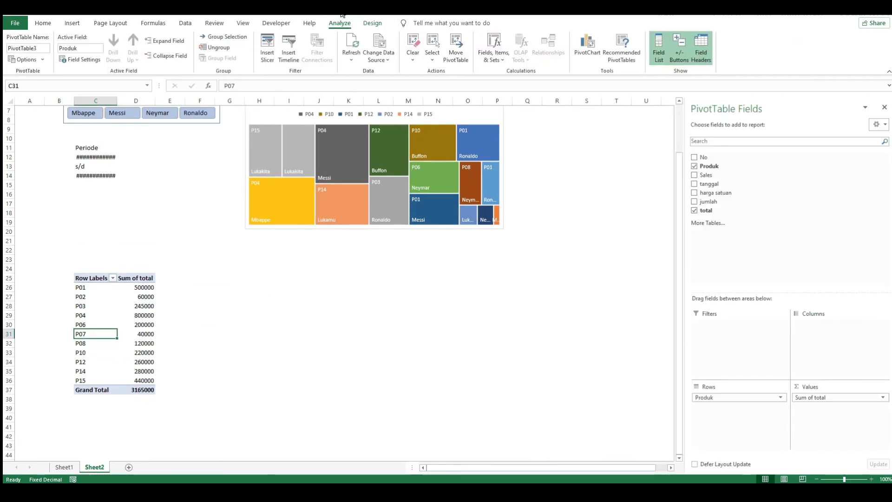
pyautogui.click(381, 58)
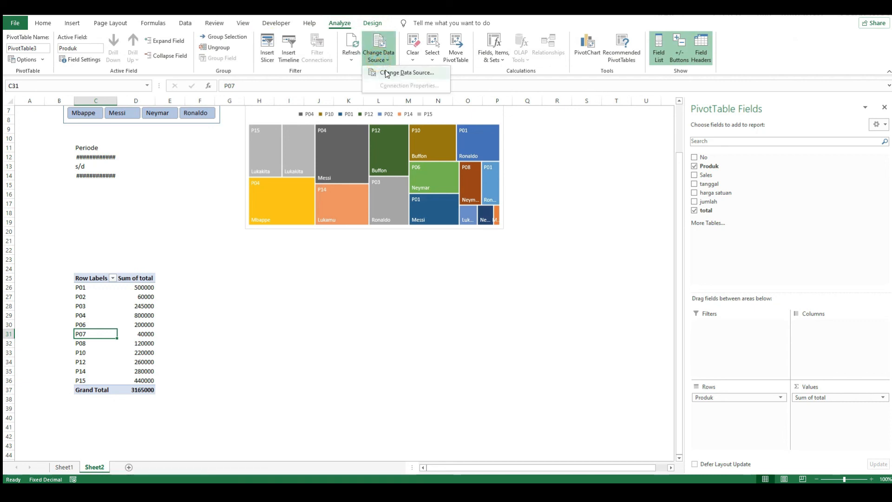
pyautogui.click(388, 72)
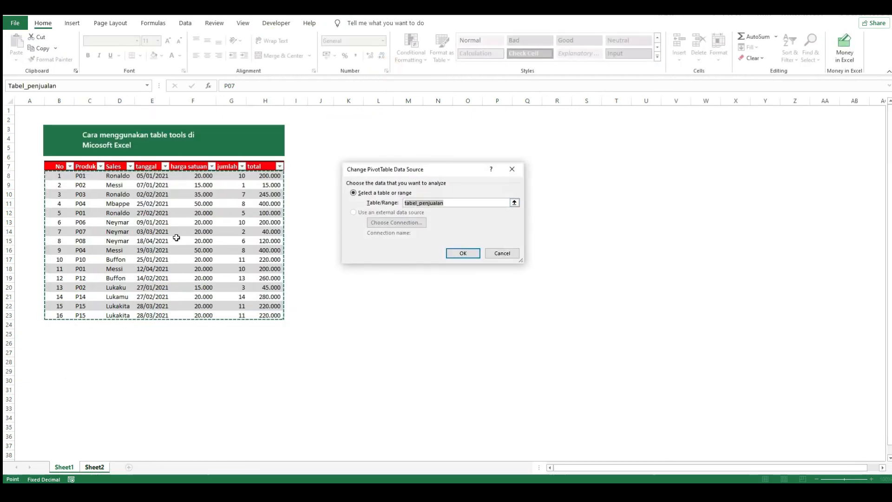
pyautogui.click(448, 255)
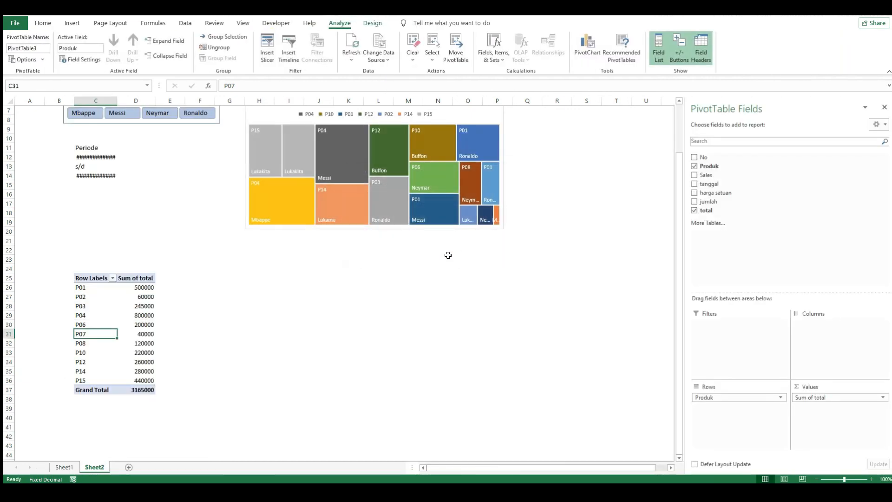
# On Sheet1, copy table rows B15:H23 and paste them directly below the sales table, starting at B24
pyautogui.click(74, 467)
pyautogui.moveTo(59, 240); pyautogui.dragTo(252, 313)
pyautogui.hotkey('ctrl', 'c')
pyautogui.click(57, 325)
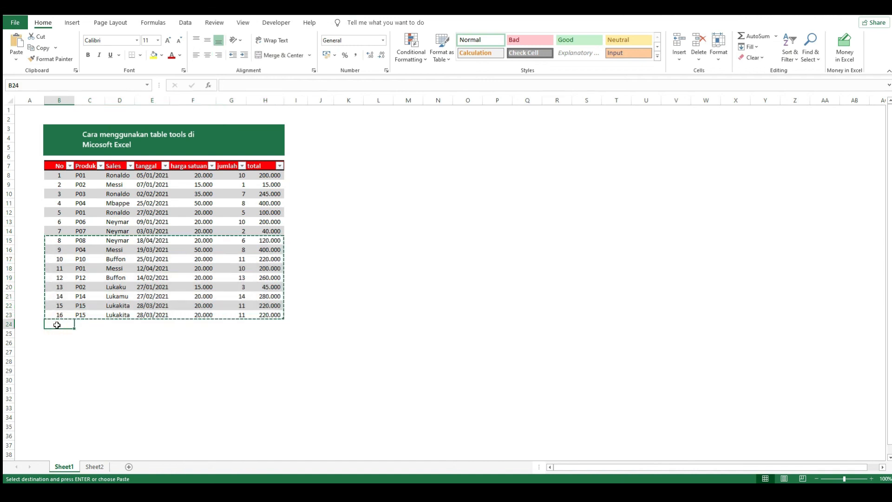
pyautogui.press('Return')
pyautogui.click(381, 333)
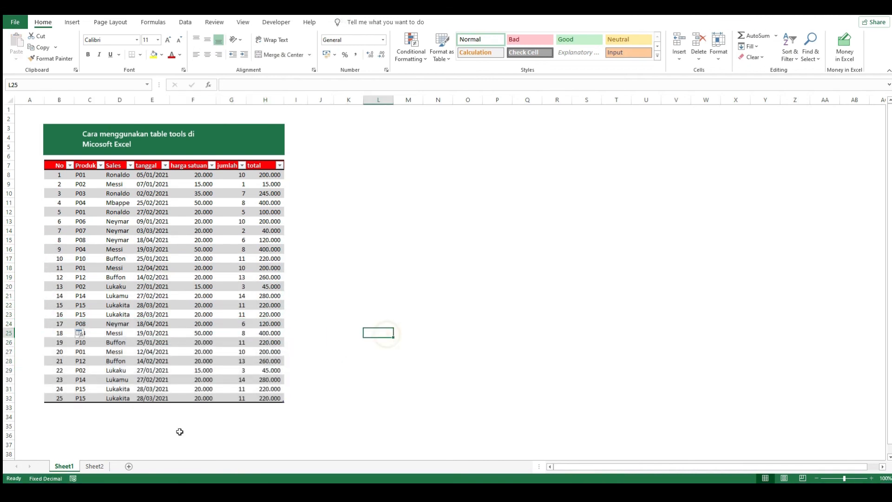
# Refresh the Sheet2 PivotTable so it includes the rows added to the sales table
pyautogui.click(94, 467)
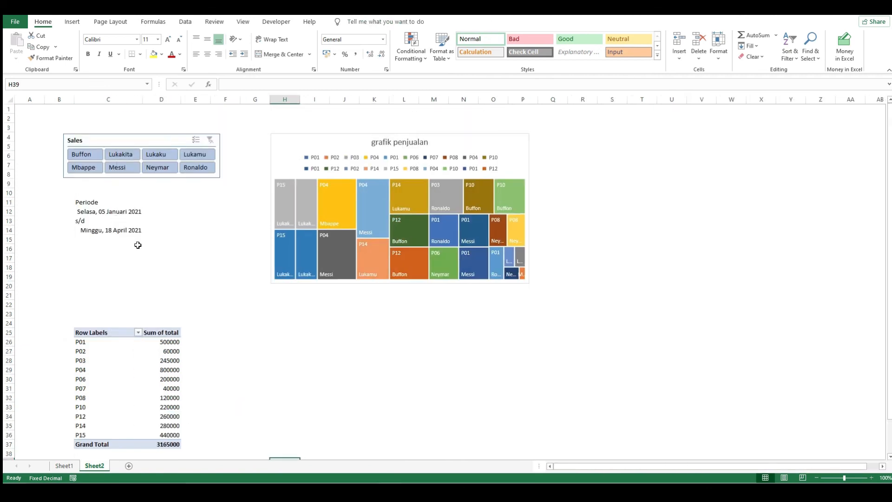
pyautogui.scroll(-1, 138, 245)
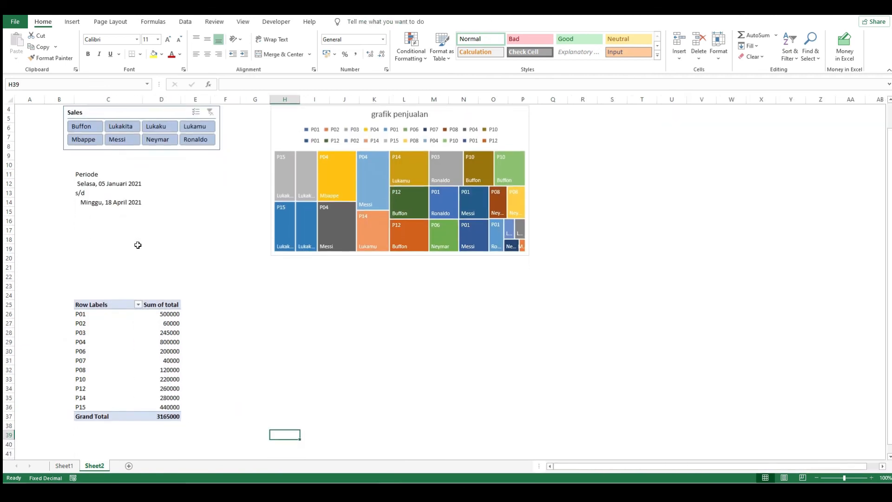
pyautogui.rightClick(137, 353)
pyautogui.moveTo(165, 207)
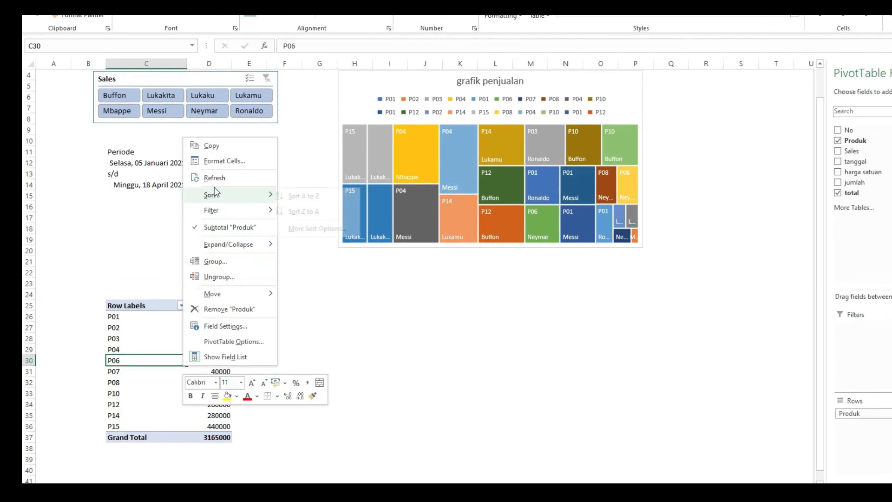
pyautogui.click(215, 179)
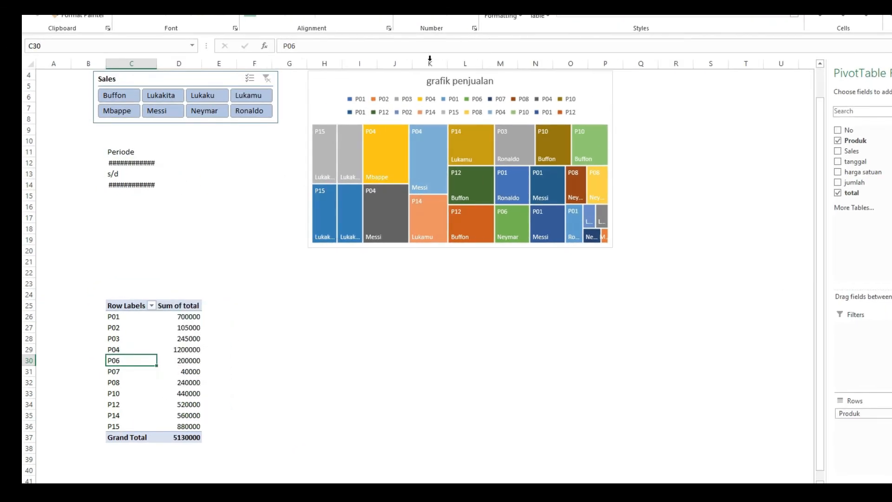
# Check the refreshed PivotTable's source table again, keeping tabel_penjualan as the range
pyautogui.click(339, 20)
pyautogui.click(381, 56)
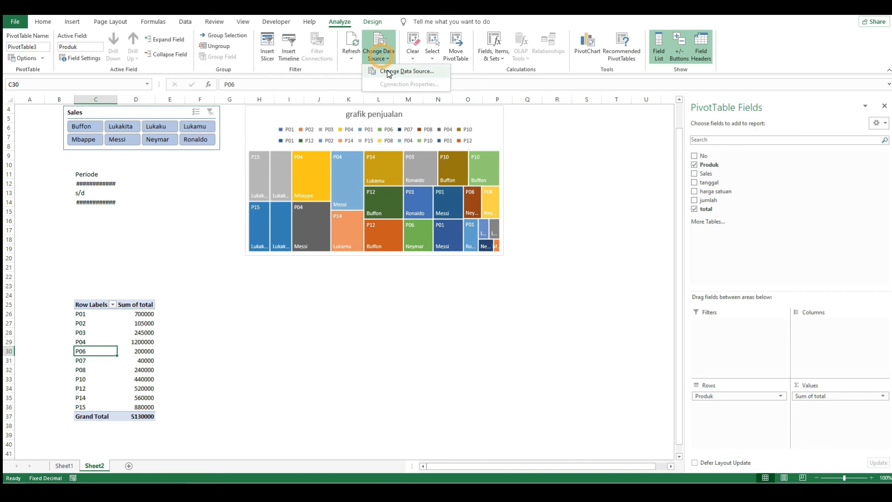
pyautogui.click(399, 72)
pyautogui.click(463, 251)
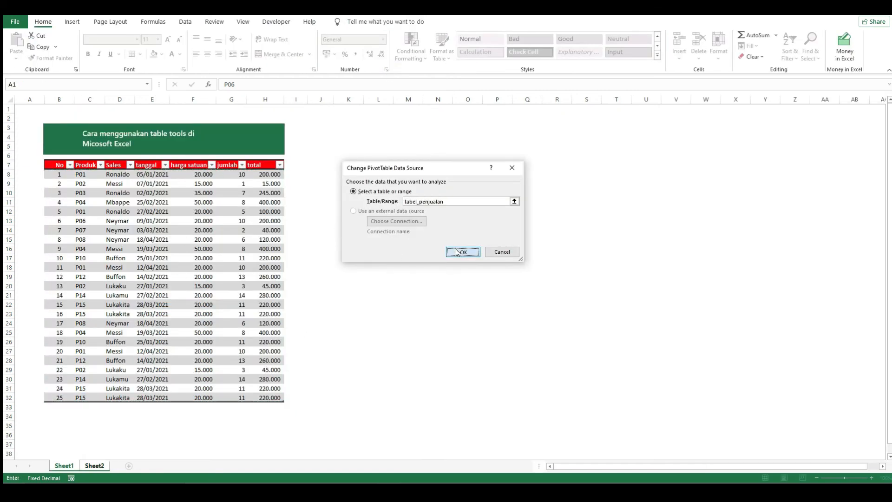
# Widen column C to fit the period dates, and move the PivotTable below the treemap, starting at H21
pyautogui.doubleClick(120, 98)
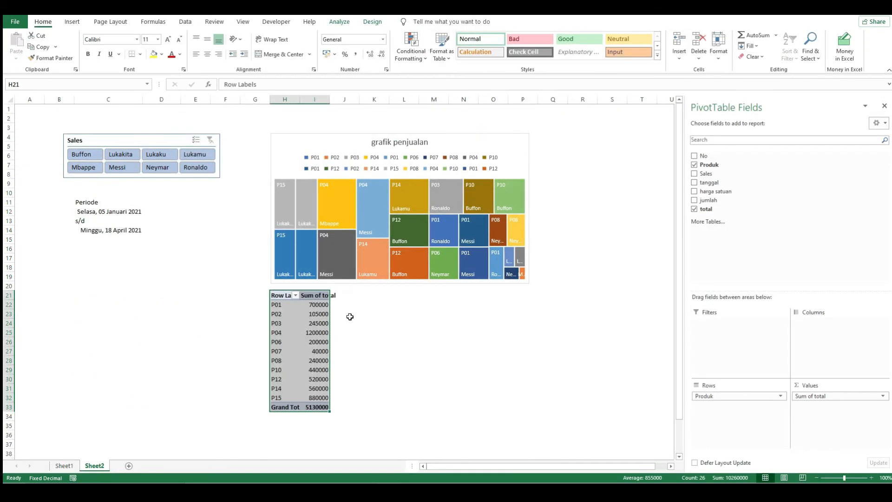
pyautogui.click(348, 315)
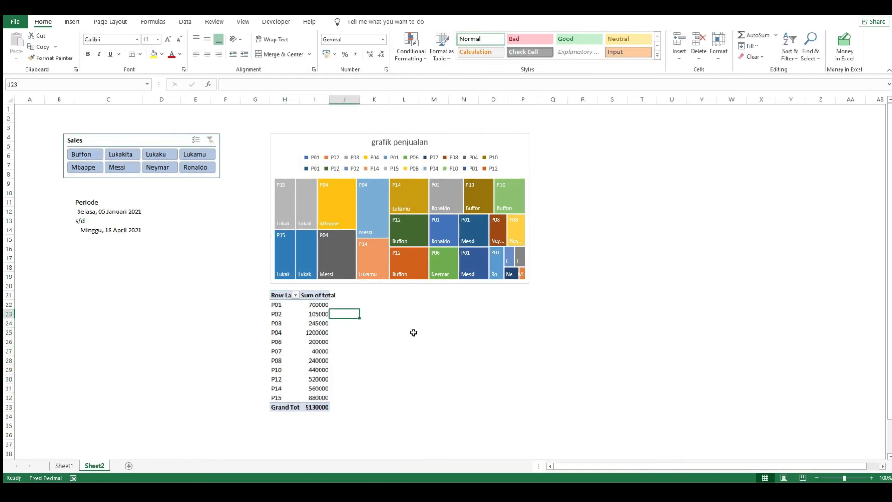